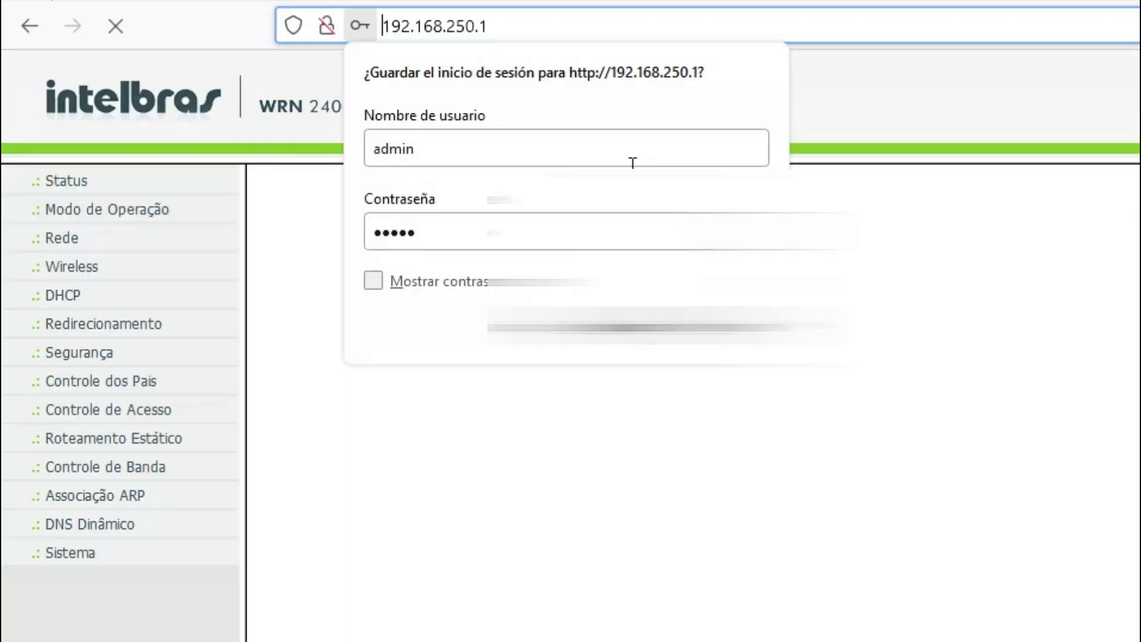
Open the Intelbras DHCP settings and highlight the pool 192.168.250.100 to 192.168.250.199
key(Escape)
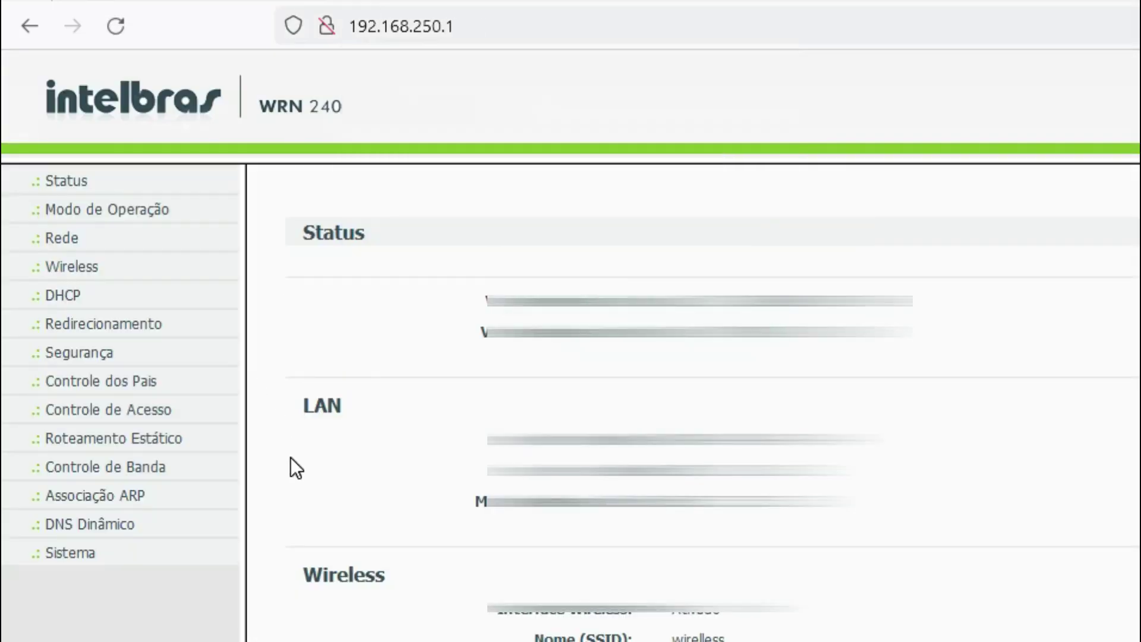
click(66, 295)
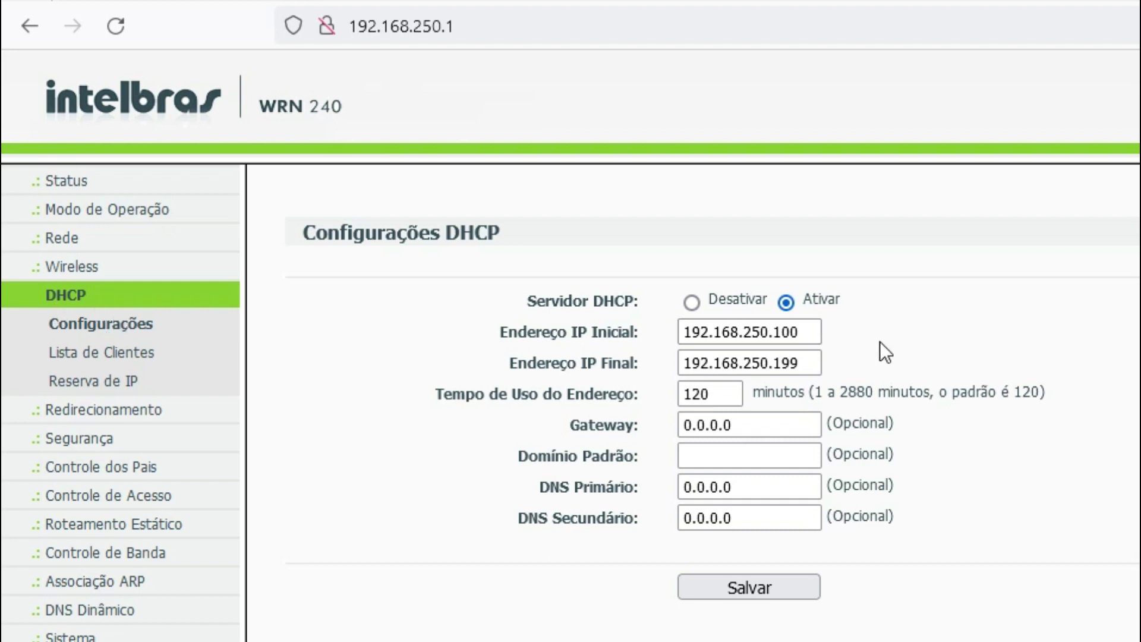
drag(815, 331, 777, 333)
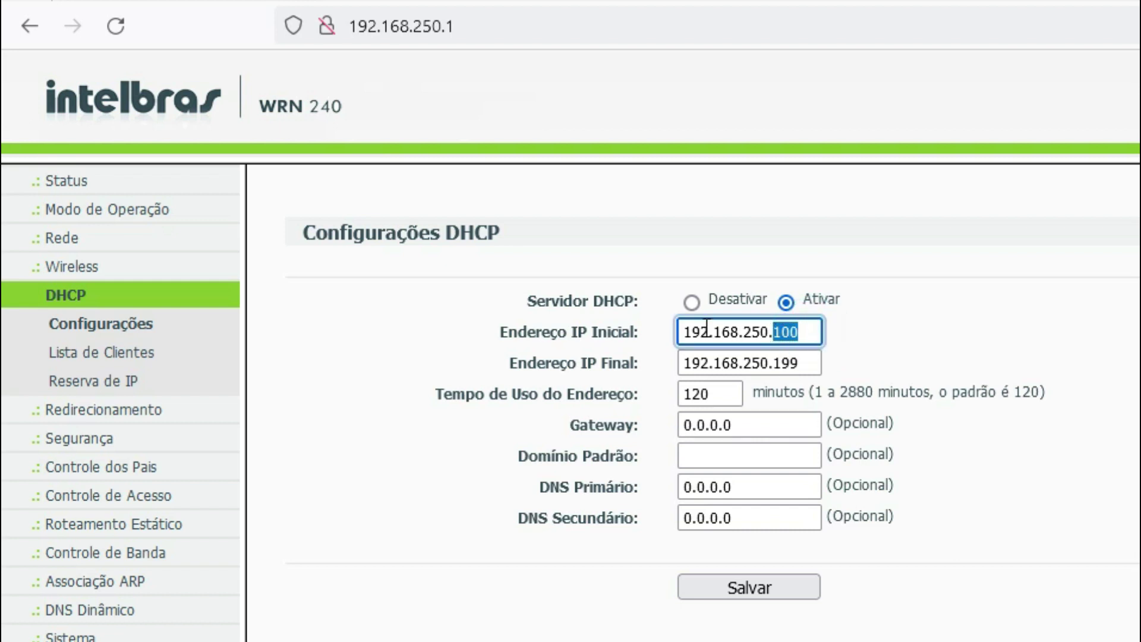
click(799, 332)
double_click(806, 363)
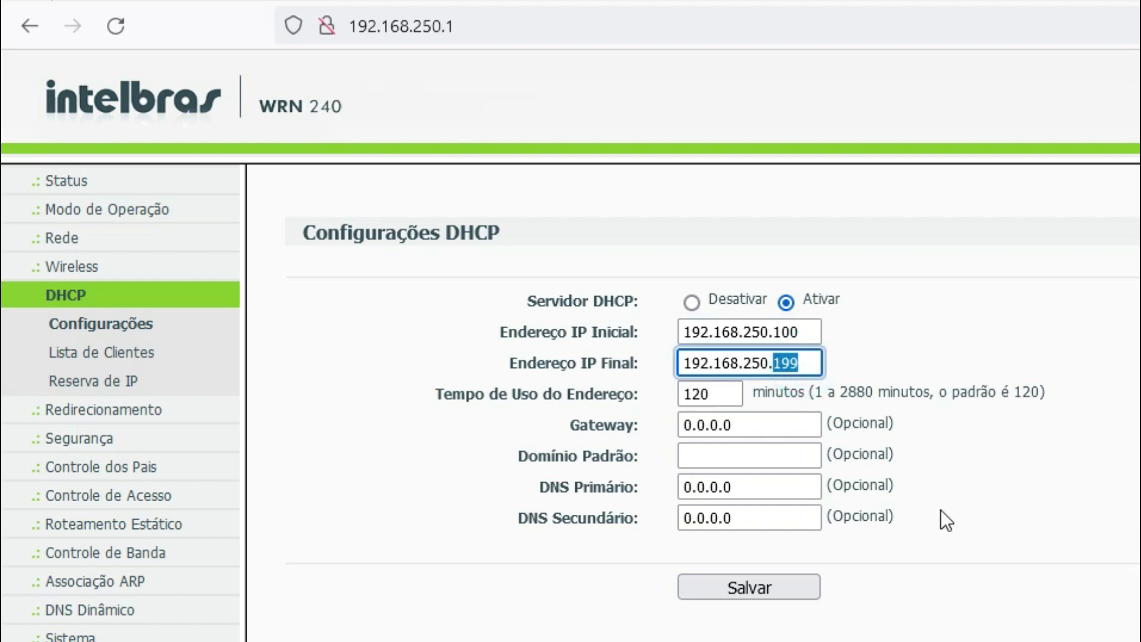
triple_click(806, 332)
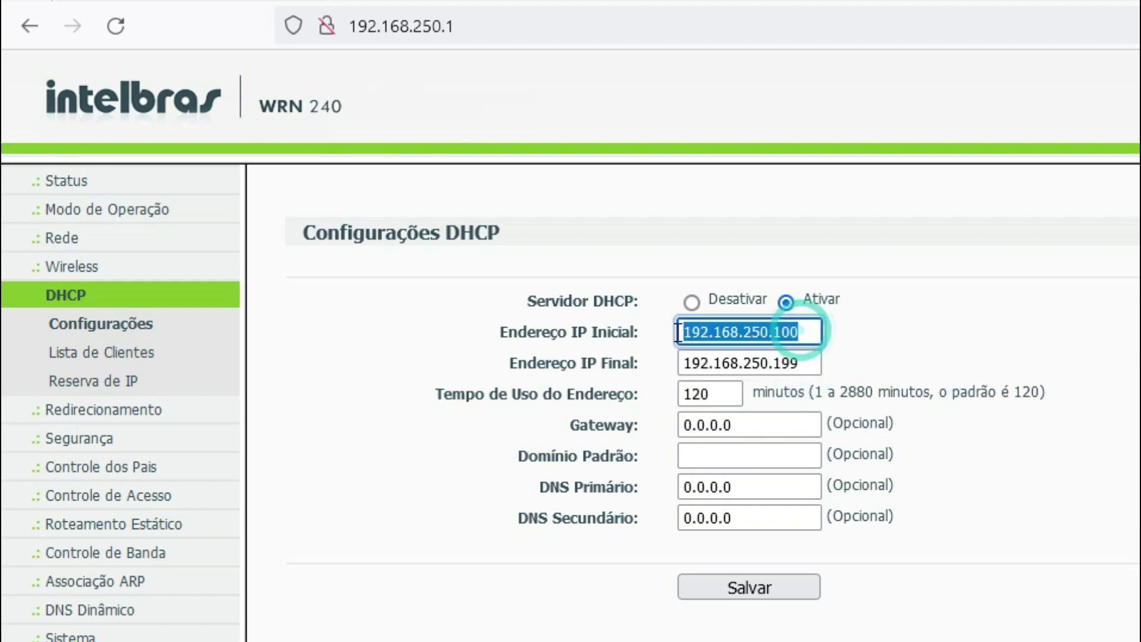
triple_click(794, 362)
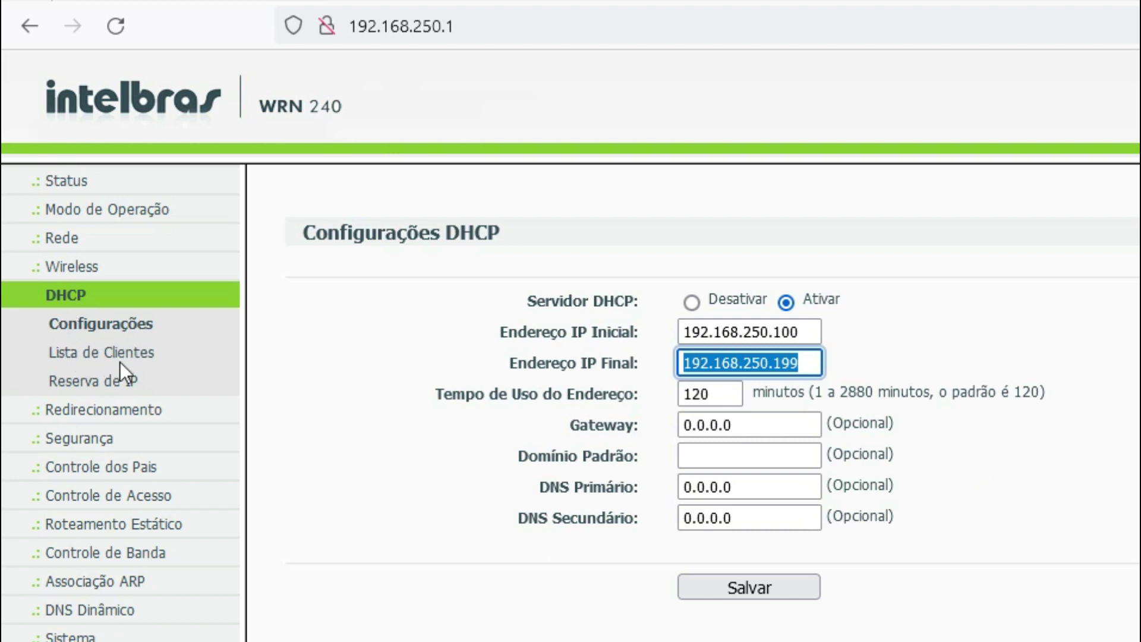
click(67, 239)
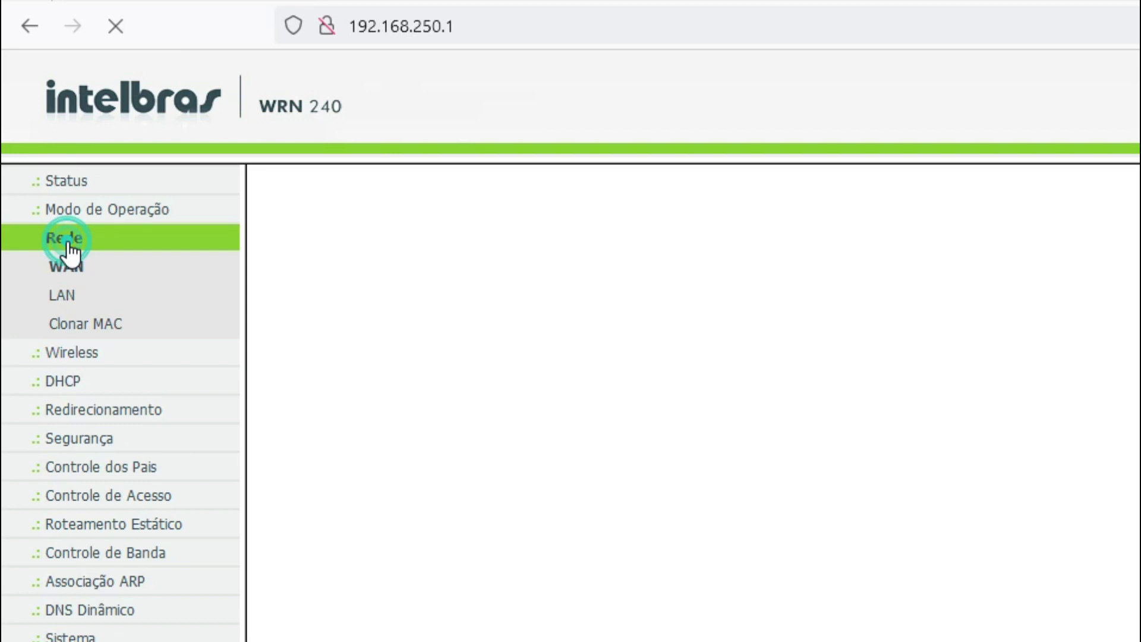
click(62, 296)
drag(795, 333, 684, 335)
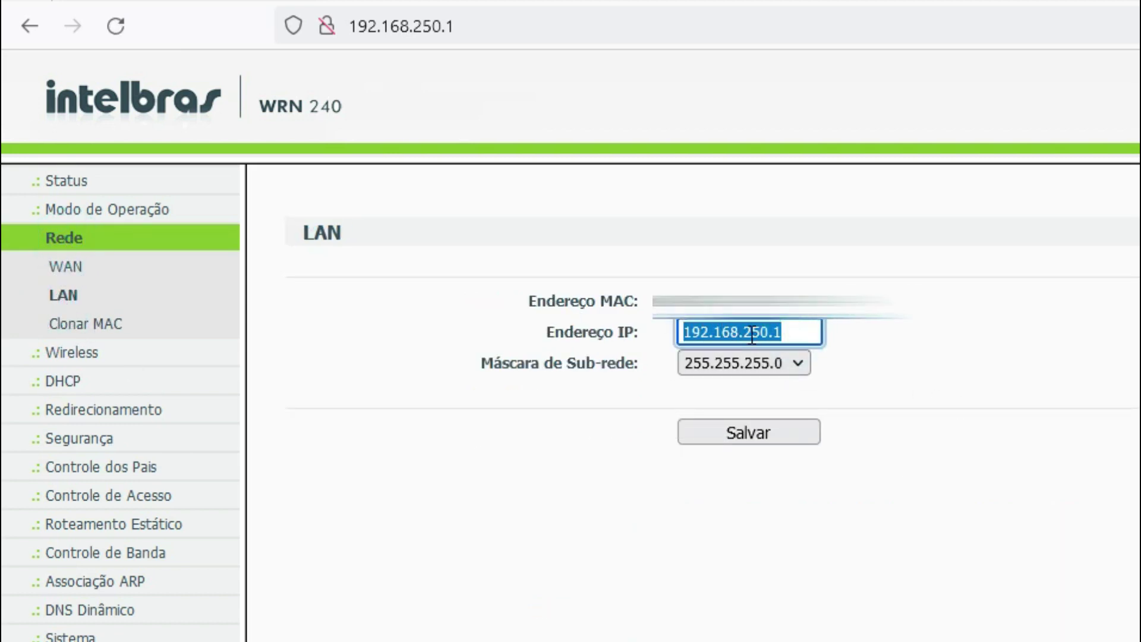
click(961, 359)
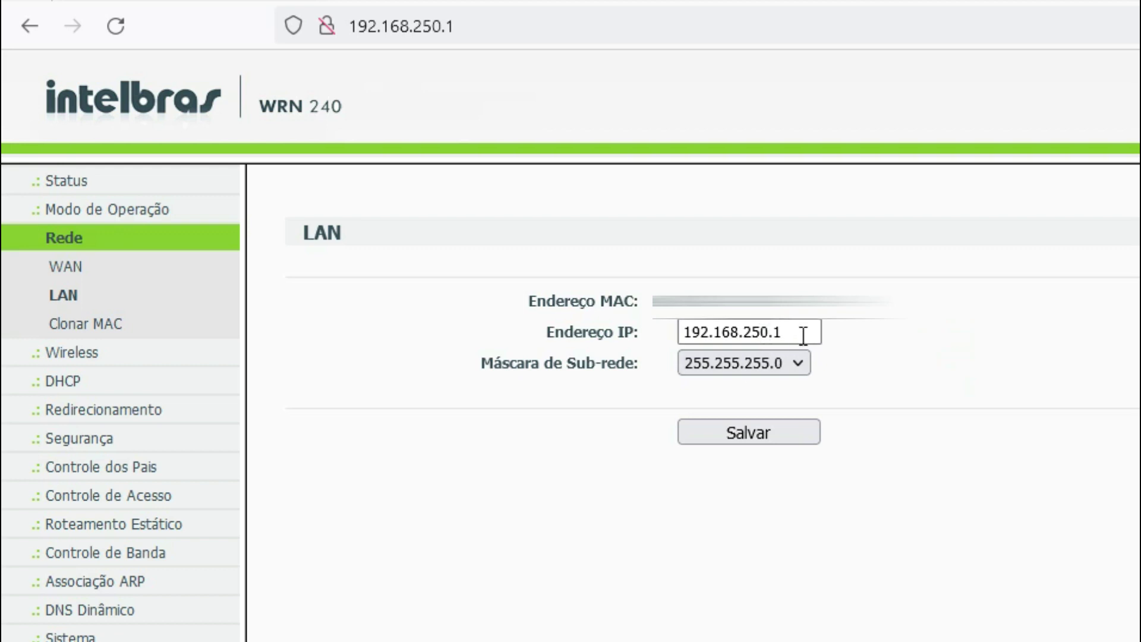
click(695, 332)
click(795, 333)
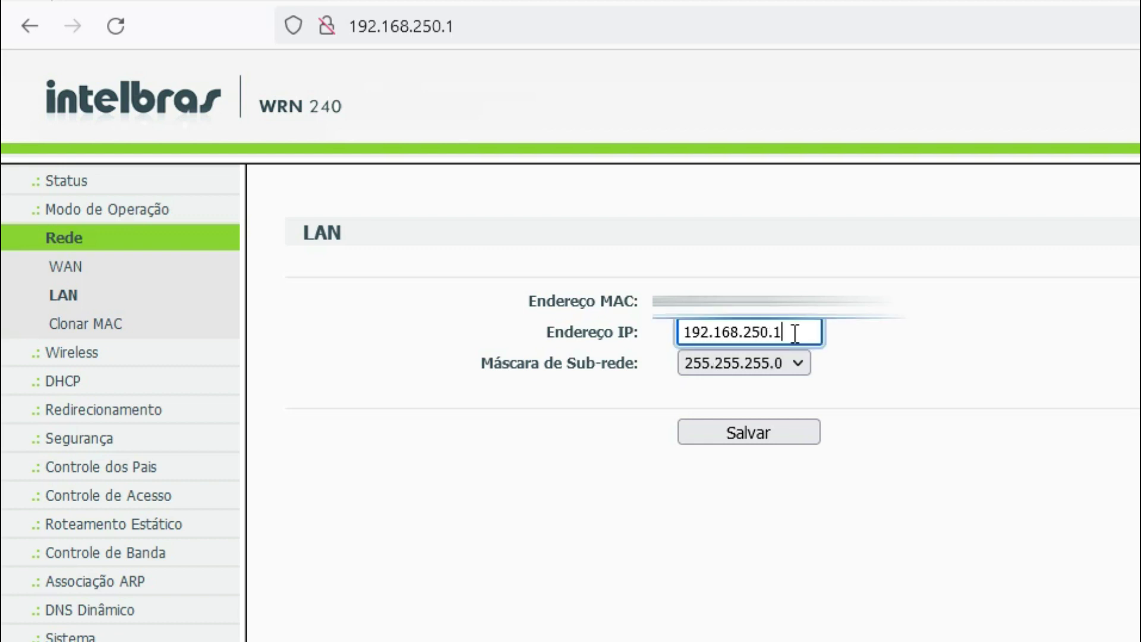
click(52, 383)
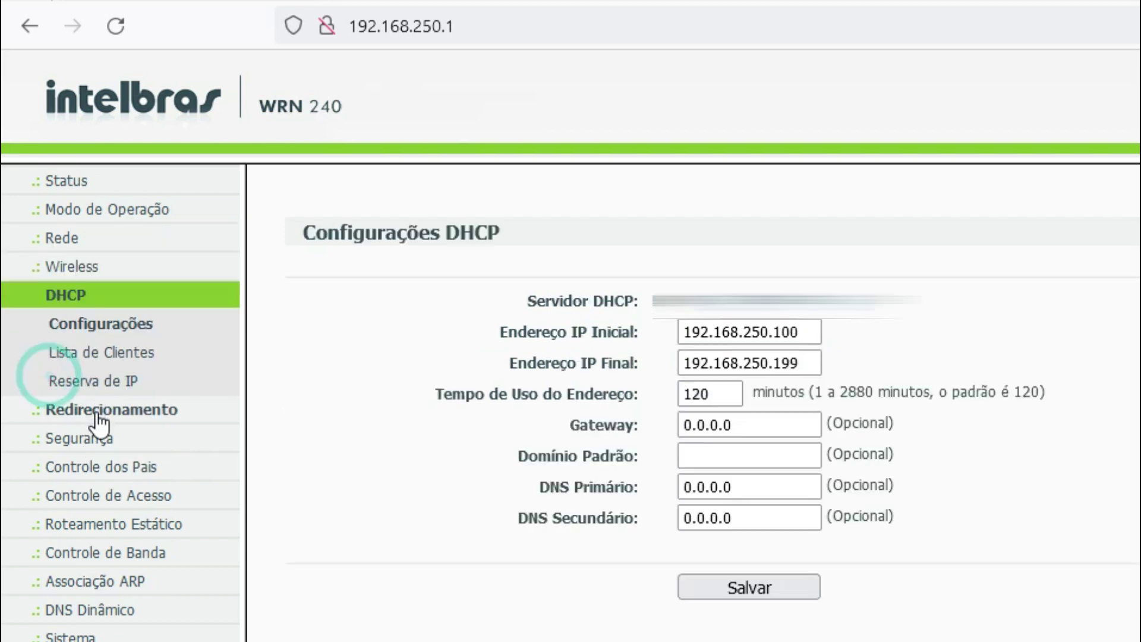
triple_click(811, 332)
click(847, 368)
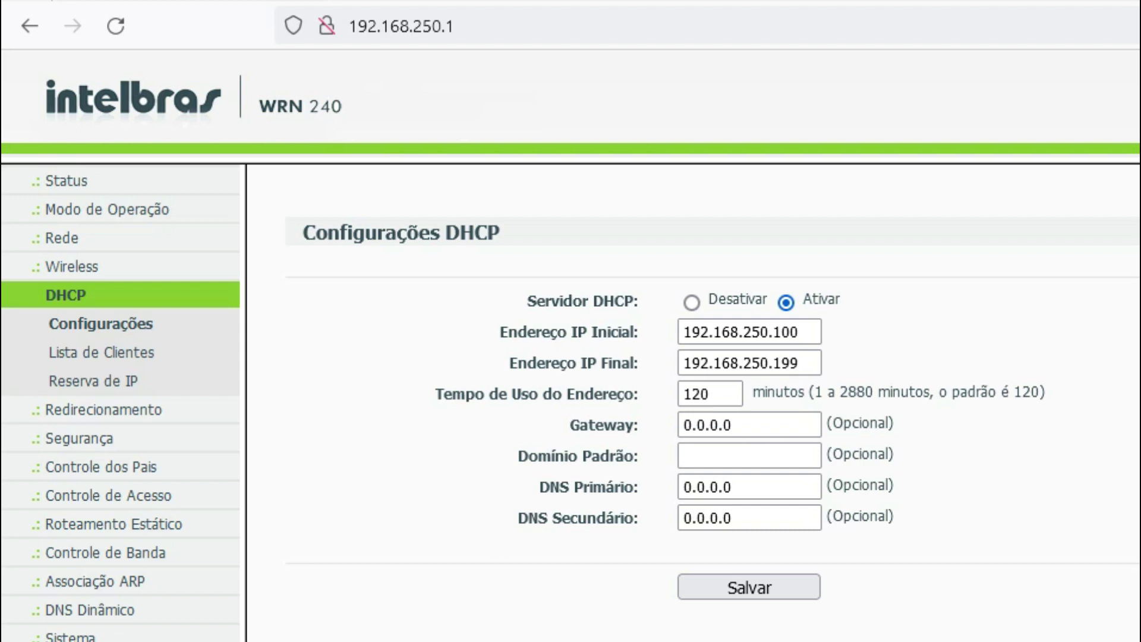
drag(806, 332, 681, 333)
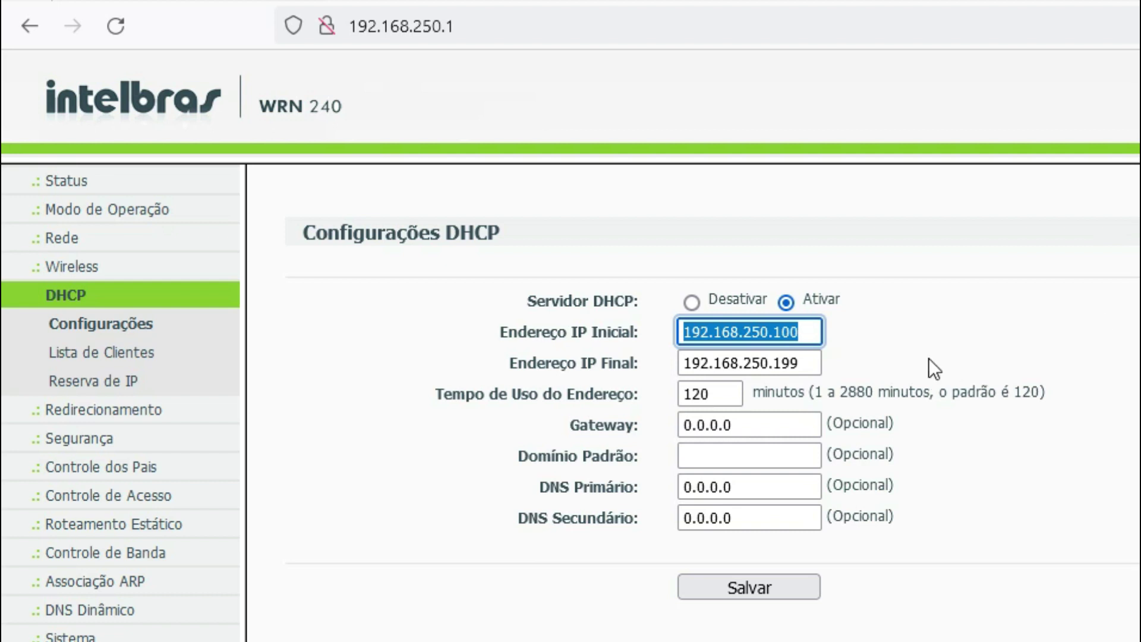
click(808, 364)
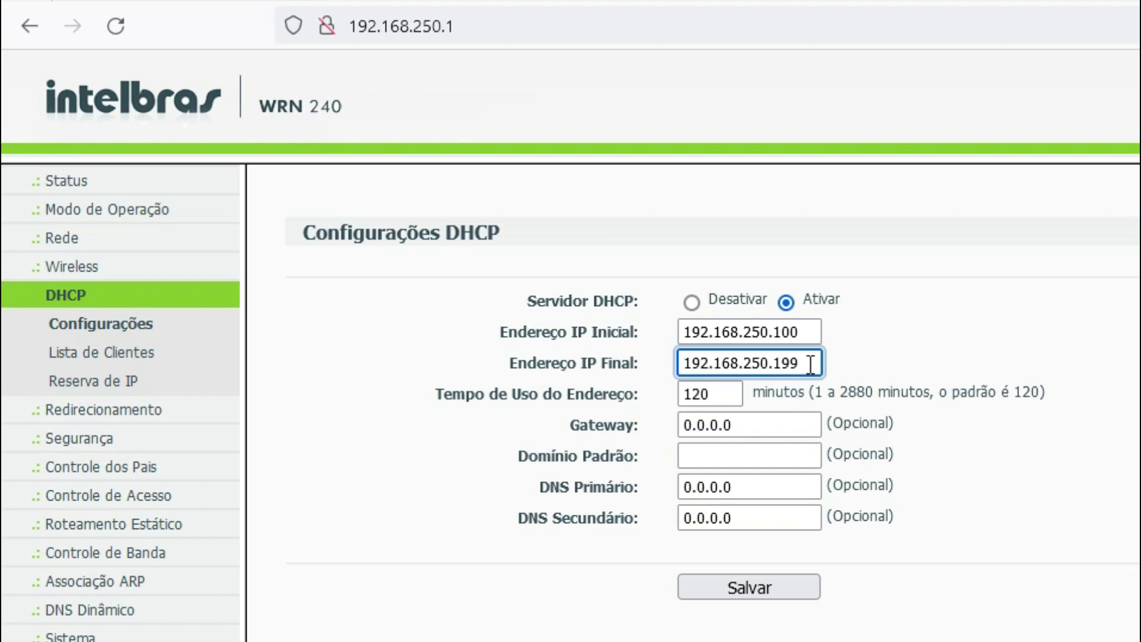
click(818, 331)
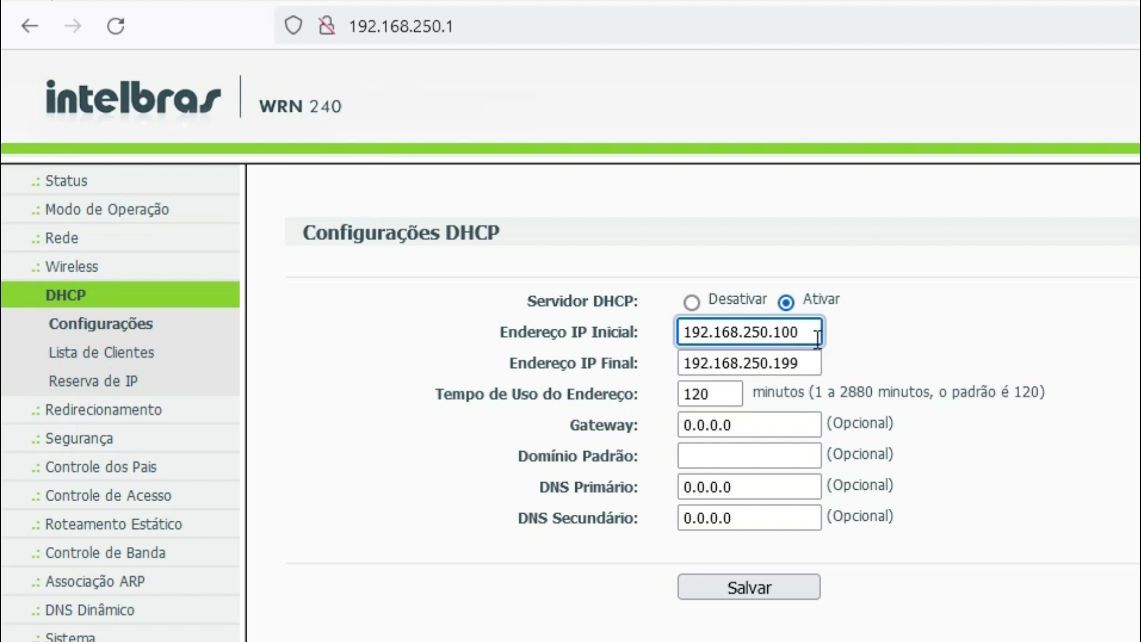
drag(809, 333, 660, 327)
drag(809, 364, 623, 359)
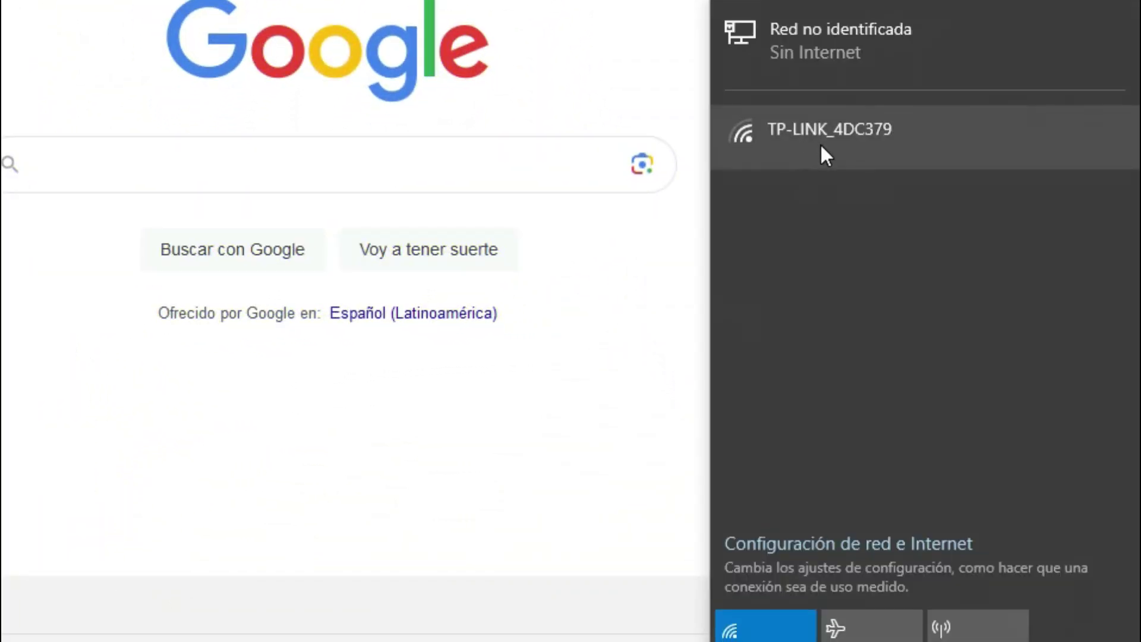
Join the TP-LINK_4DC379 Wi-Fi network and load 192.168.1.1 in the browser
click(861, 125)
click(1032, 291)
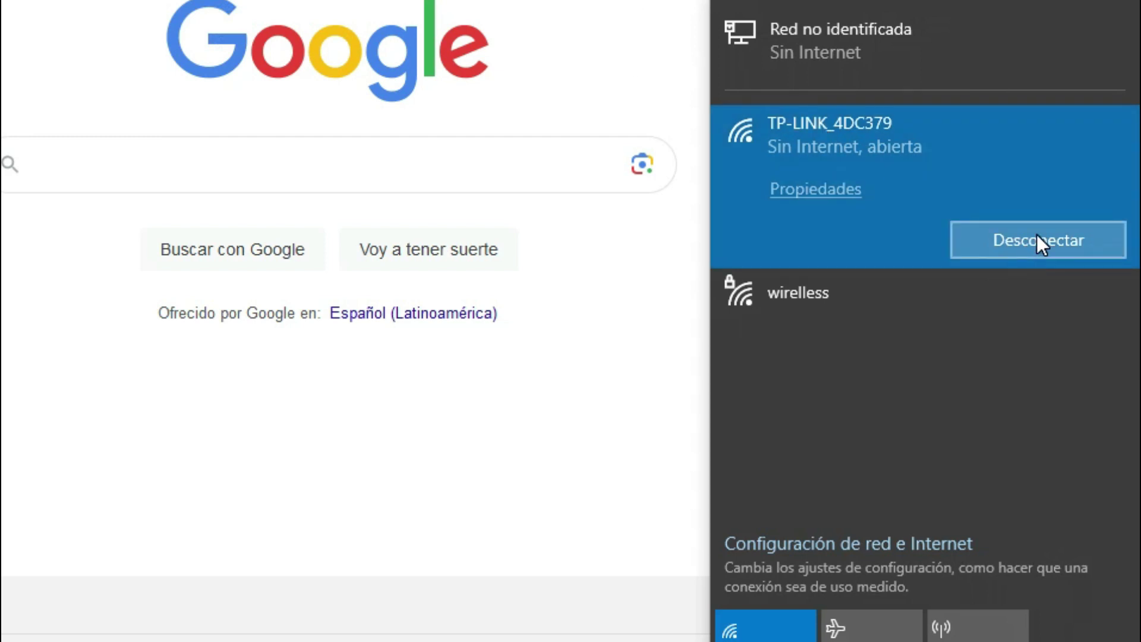
key(Escape)
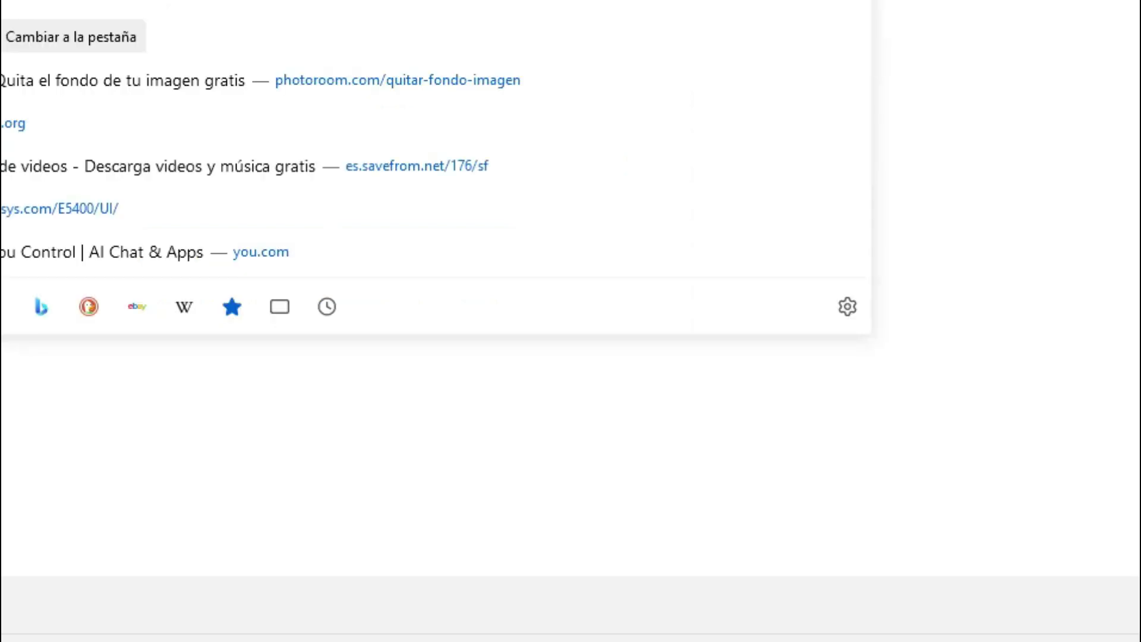
text(192.168.1.)
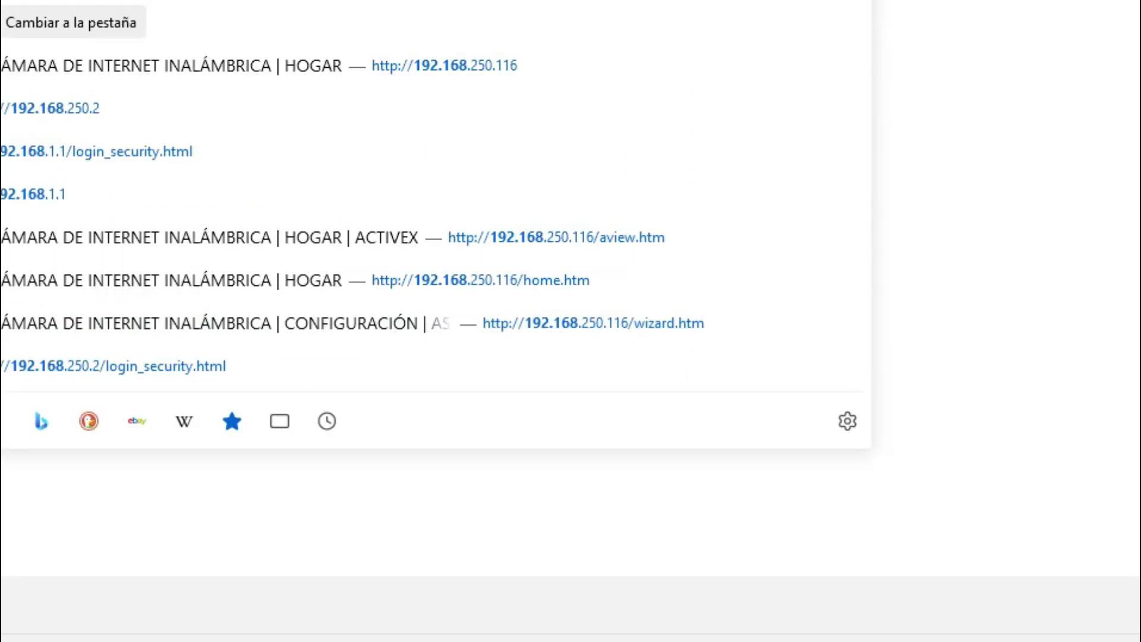
text(1)
key(Return)
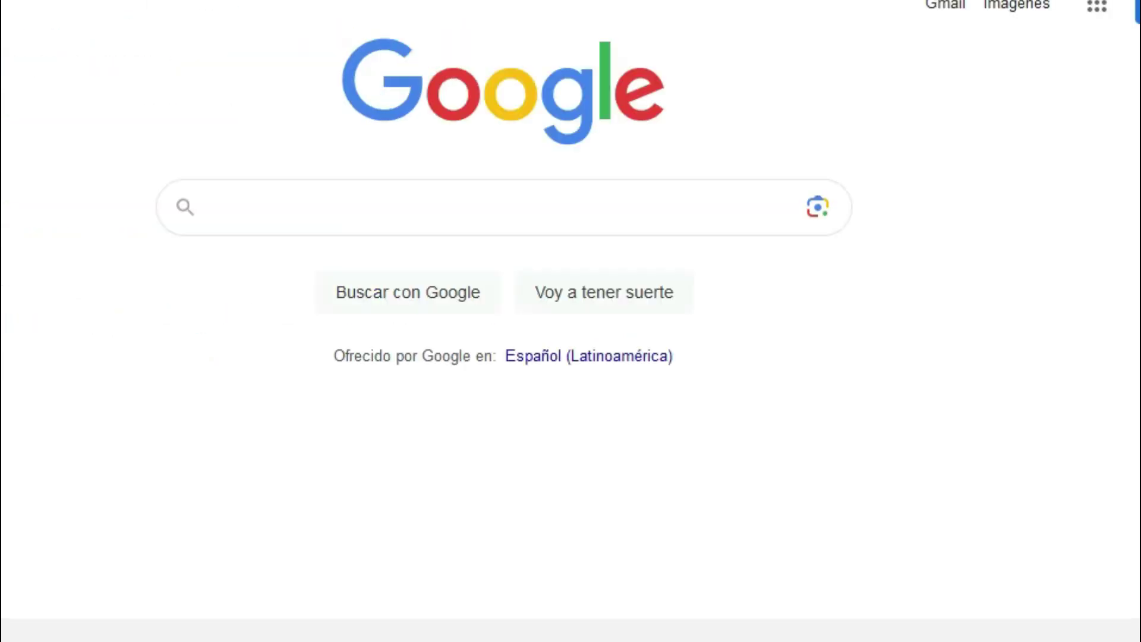
Sign in to the TP-LINK admin as admin, declining to save the password
text(admin)
key(Tab)
key(ctrl+v)
key(Return)
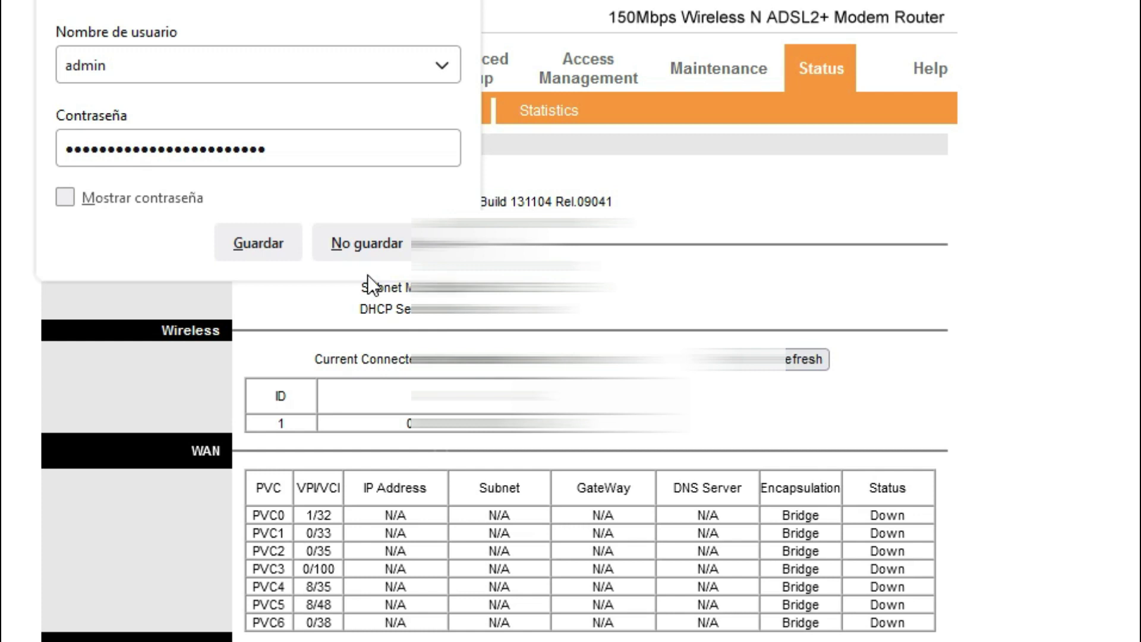
click(386, 234)
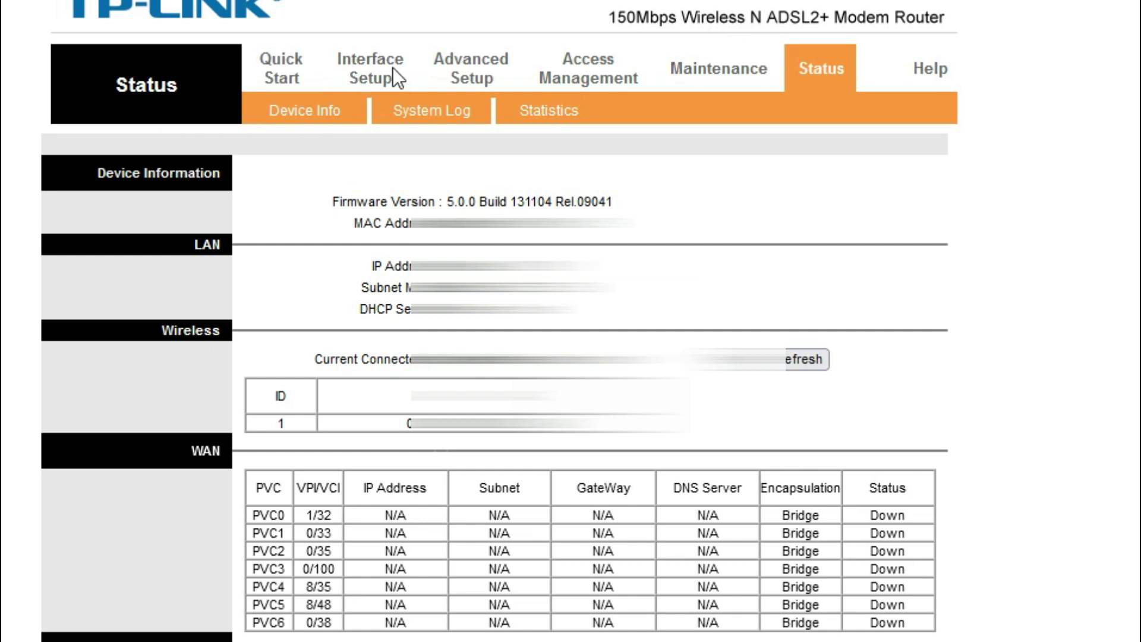
Open Interface Setup and highlight the PVC0 virtual circuit setting
click(373, 66)
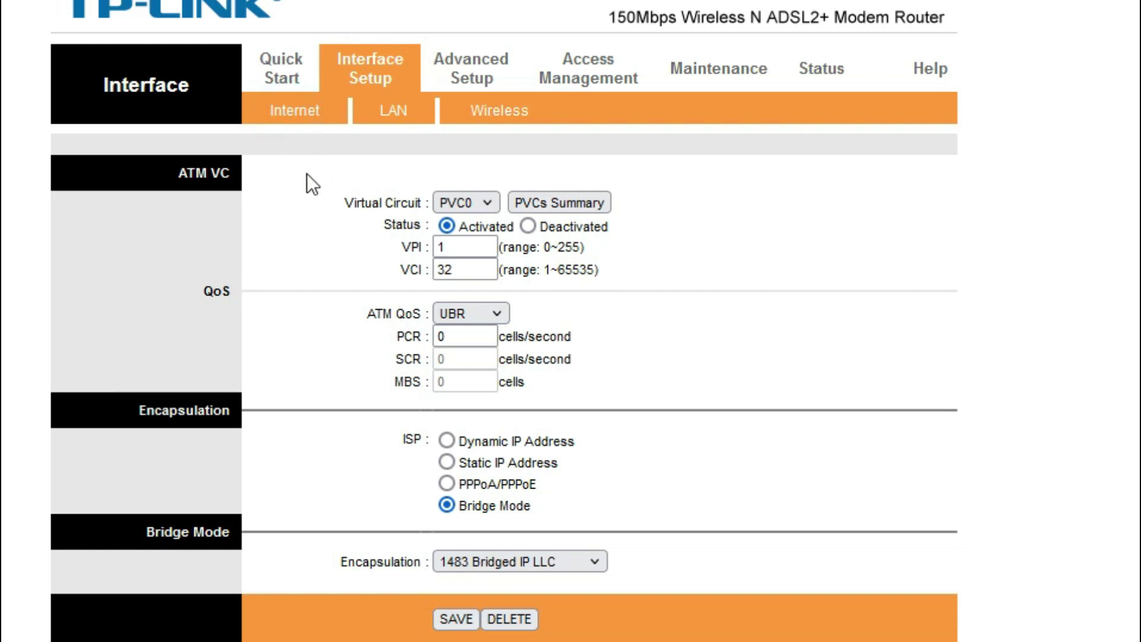
drag(306, 173, 655, 208)
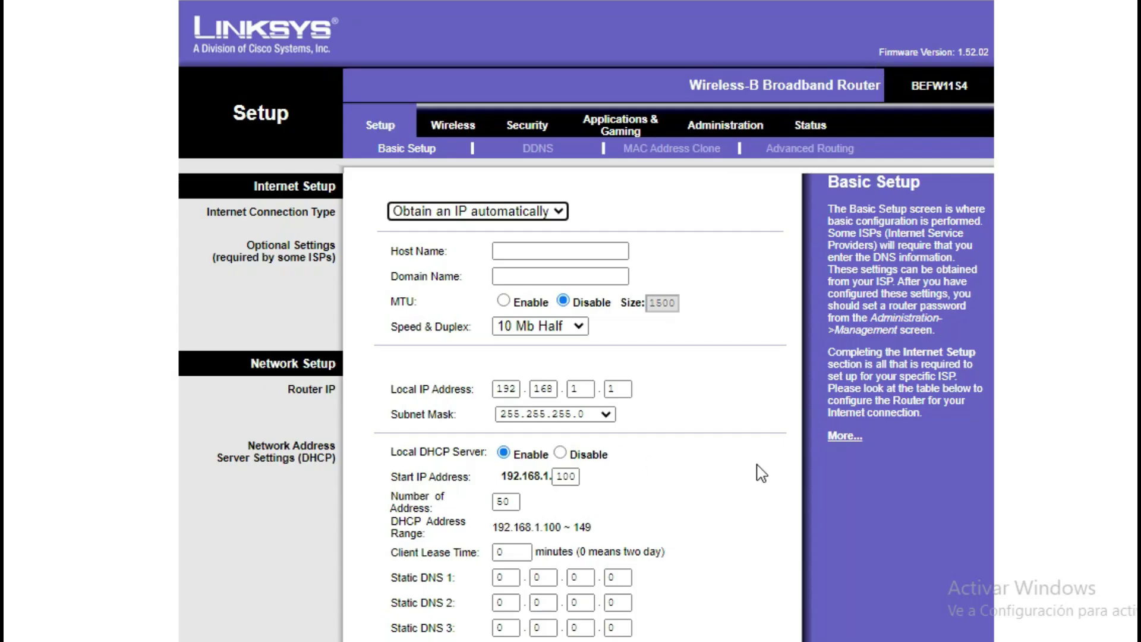
click(559, 213)
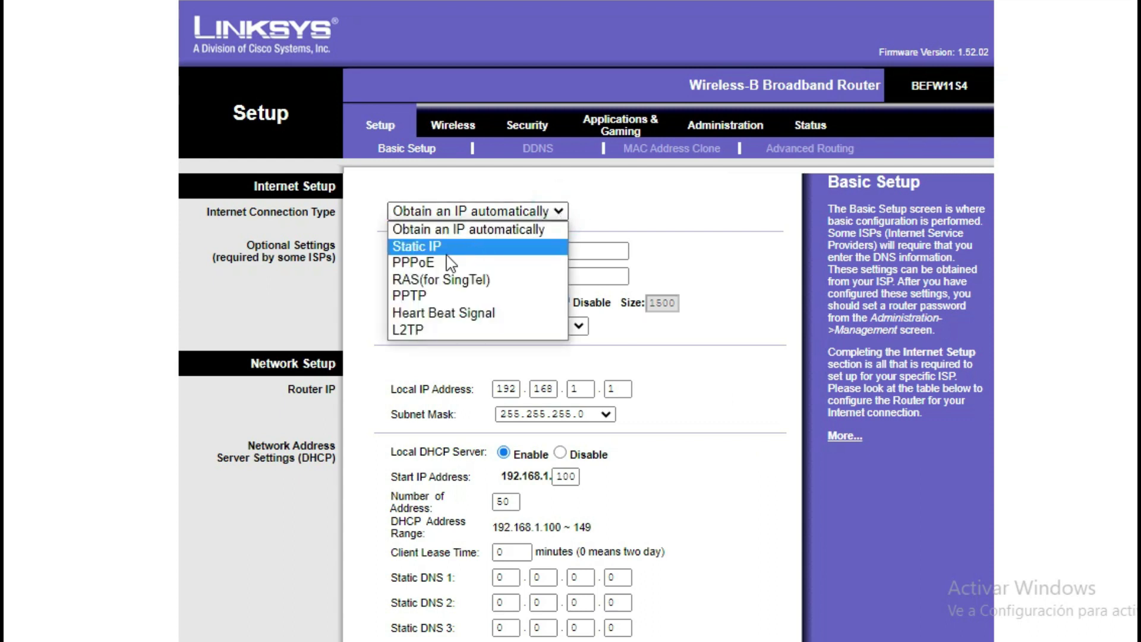
click(483, 230)
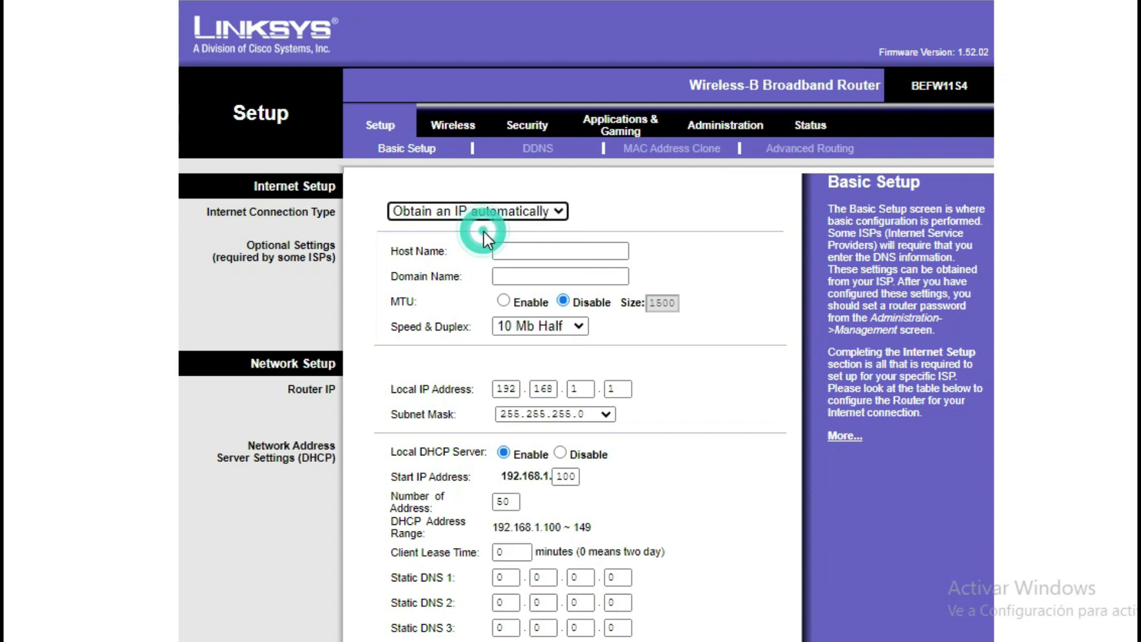
click(531, 212)
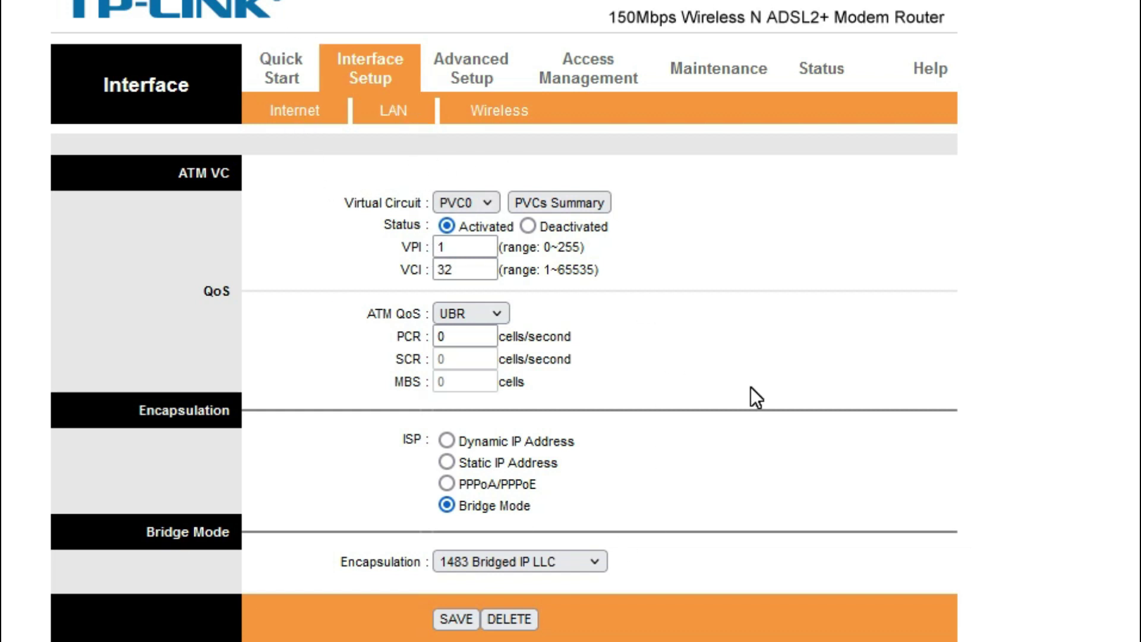
drag(679, 207, 325, 169)
click(500, 121)
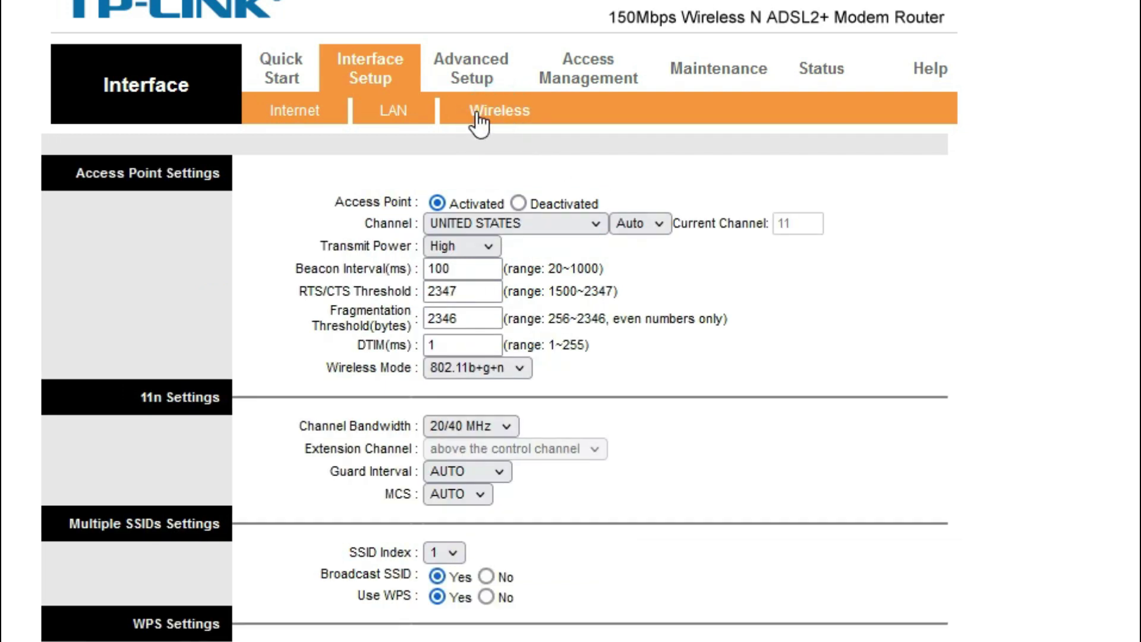
click(568, 219)
scroll(511, 416, down, 3)
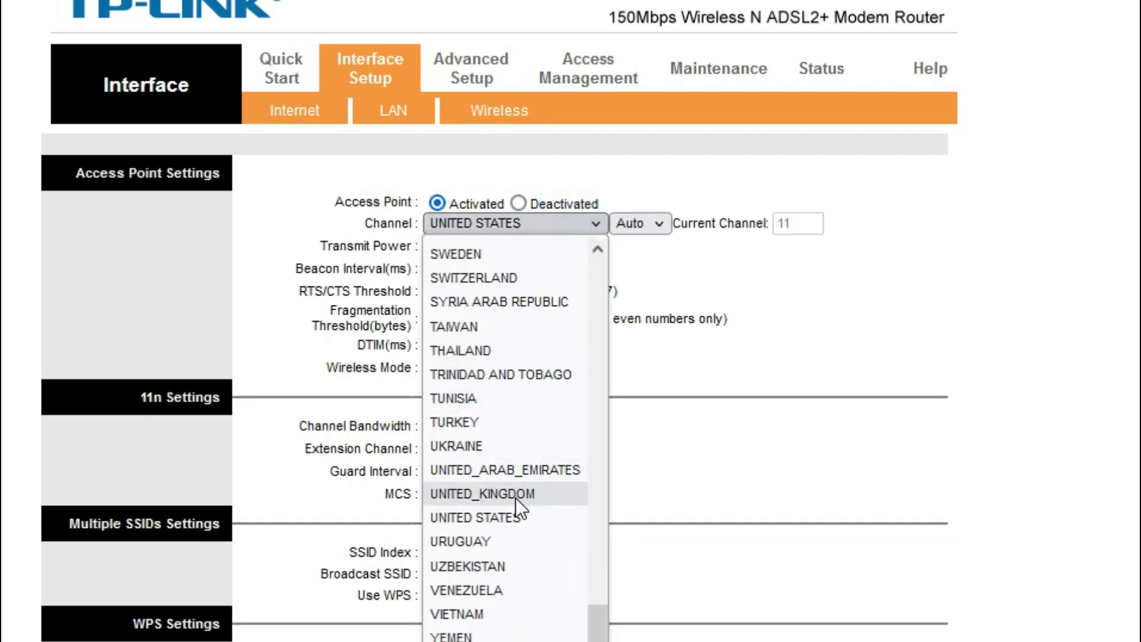
click(505, 588)
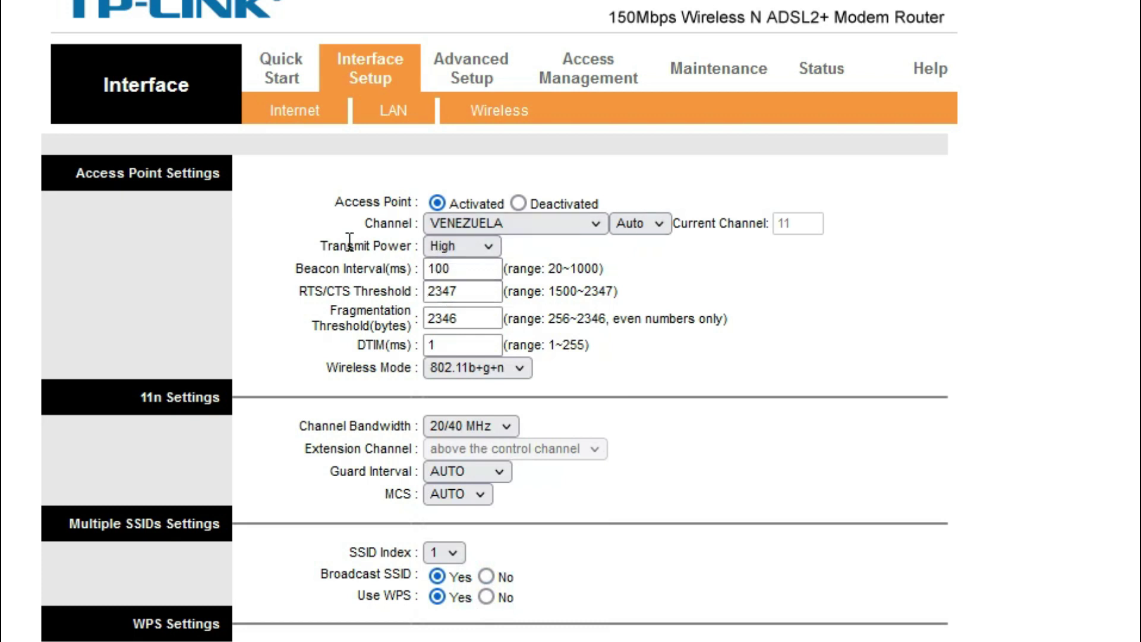
click(447, 244)
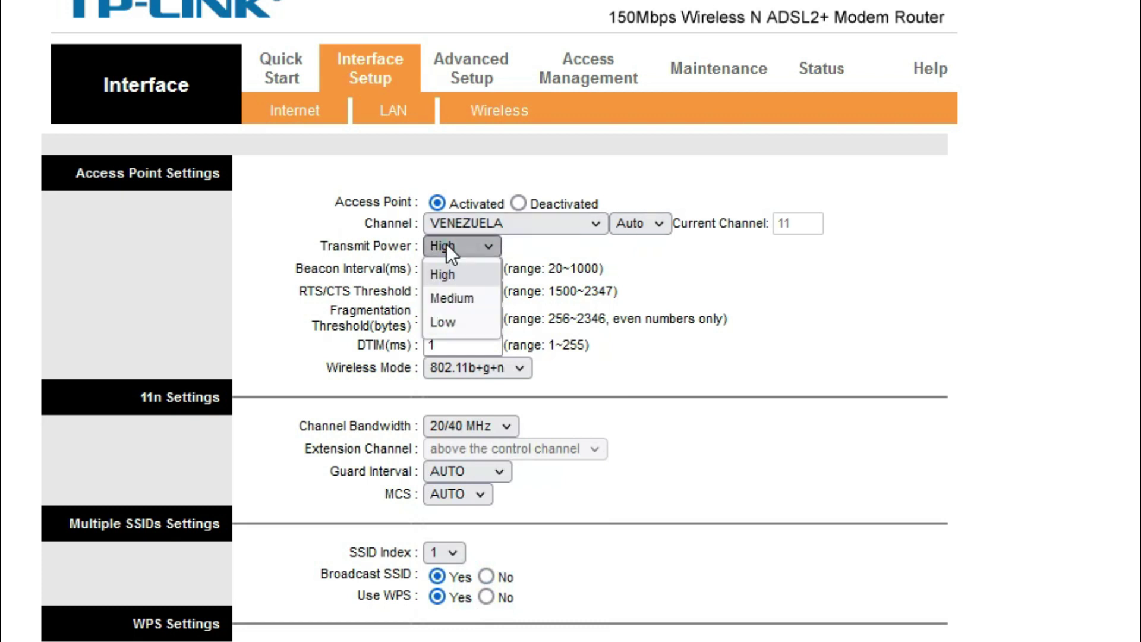
click(754, 277)
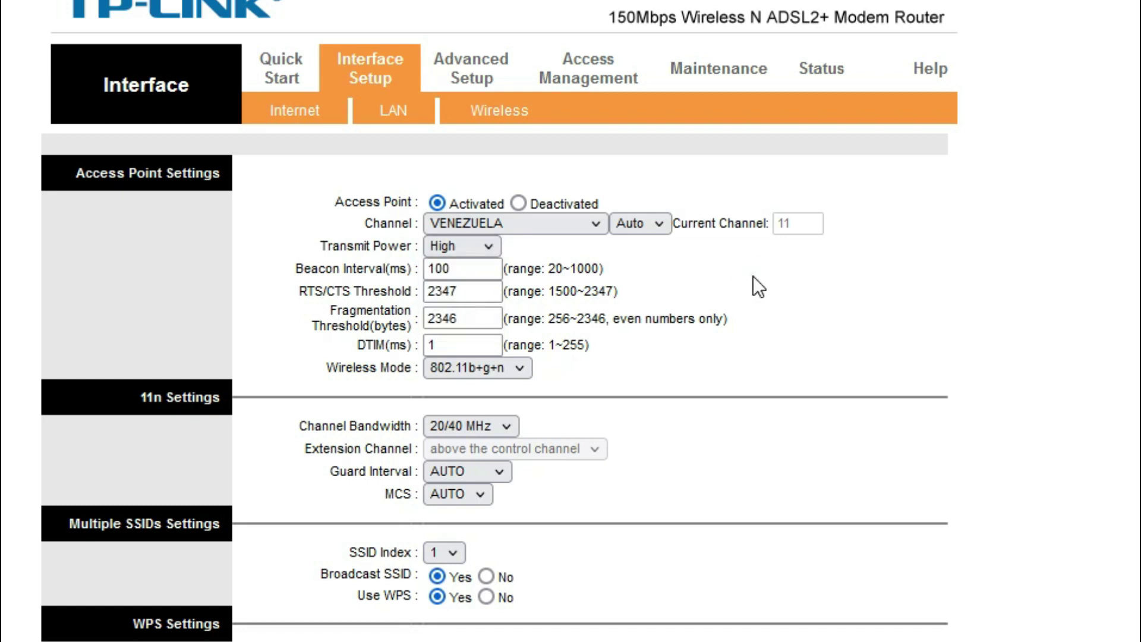
scroll(619, 391, down, 4)
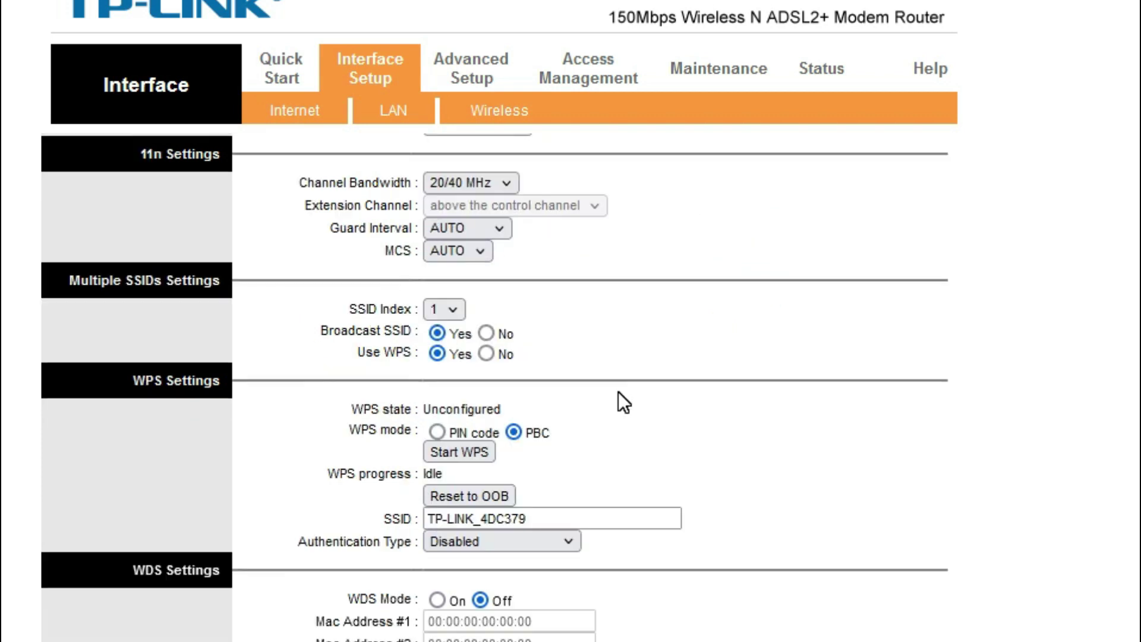
scroll(606, 388, up, 2)
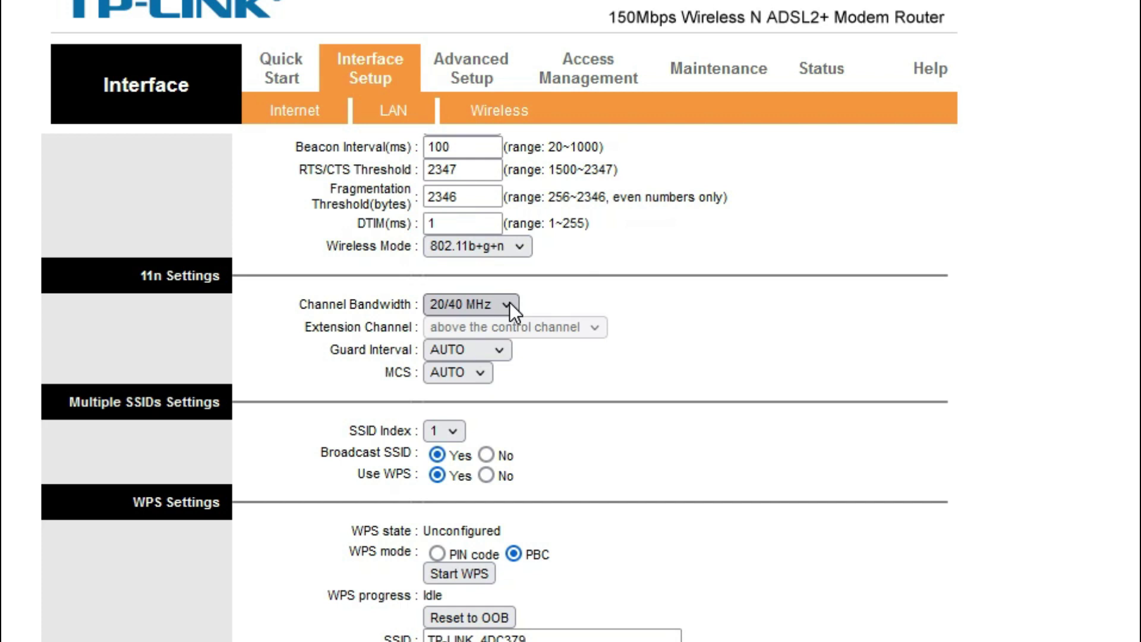
scroll(559, 381, down, 2)
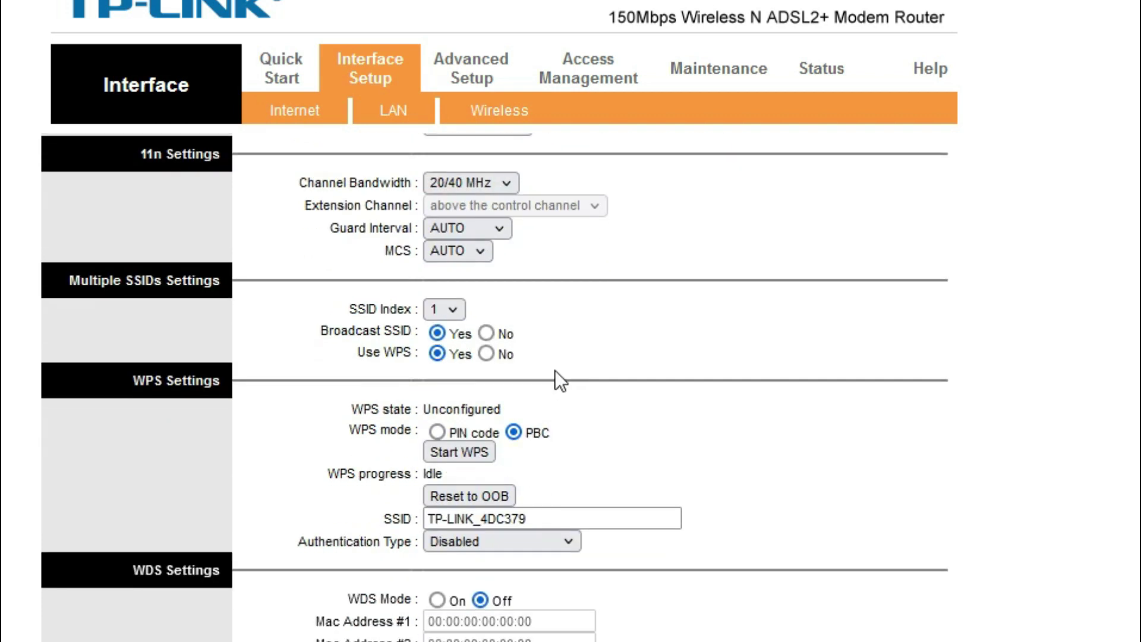
click(448, 253)
click(448, 253)
click(473, 251)
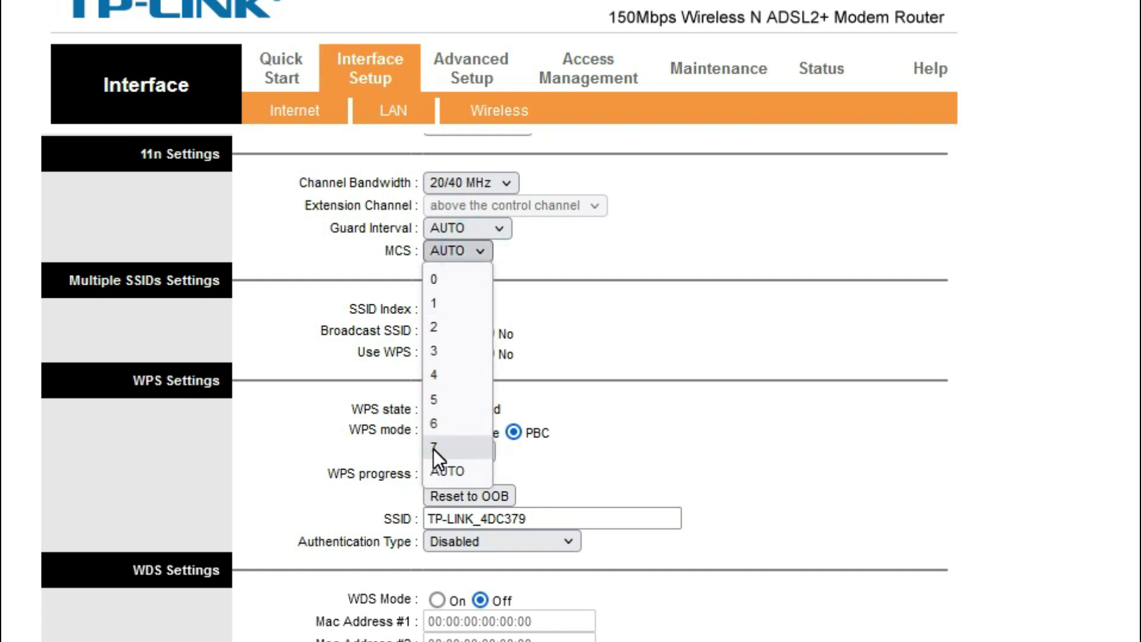
click(968, 298)
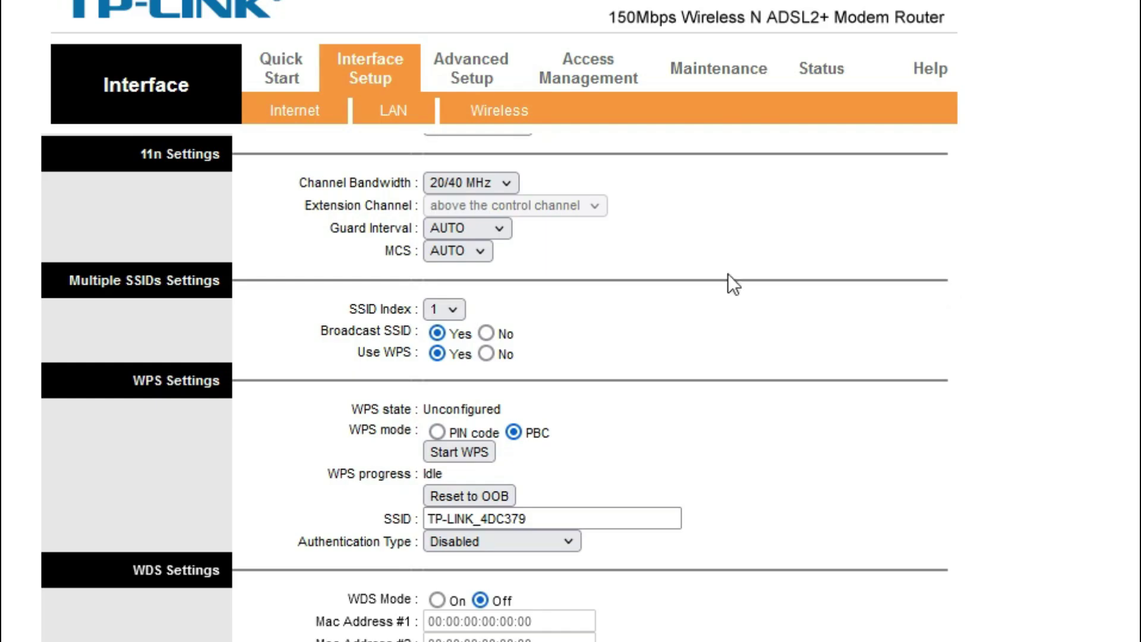
click(480, 252)
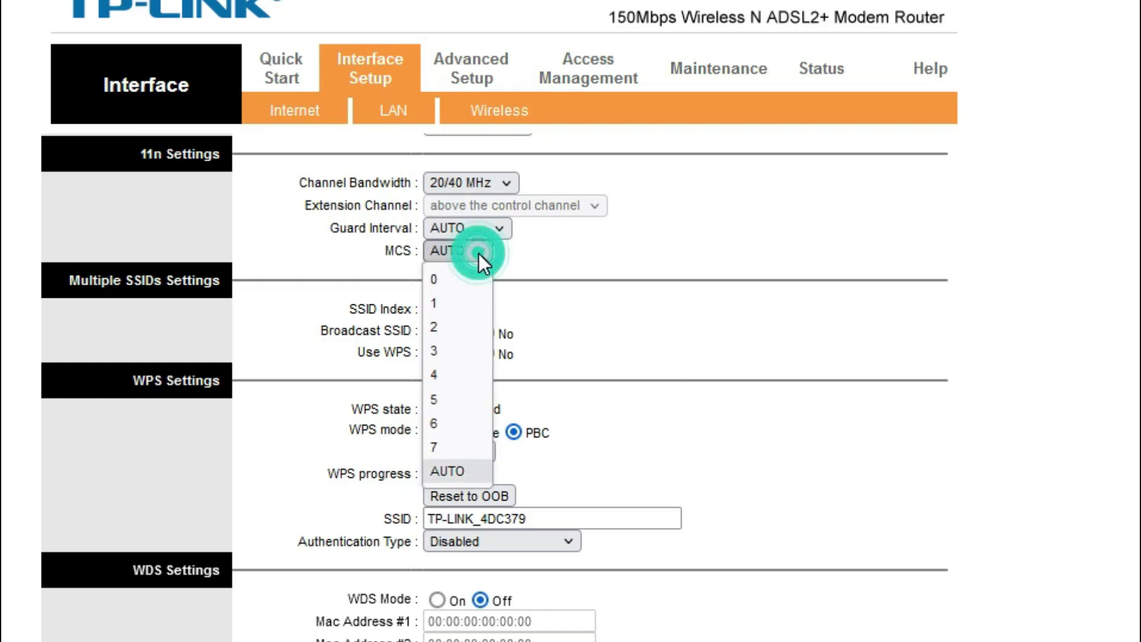
click(833, 352)
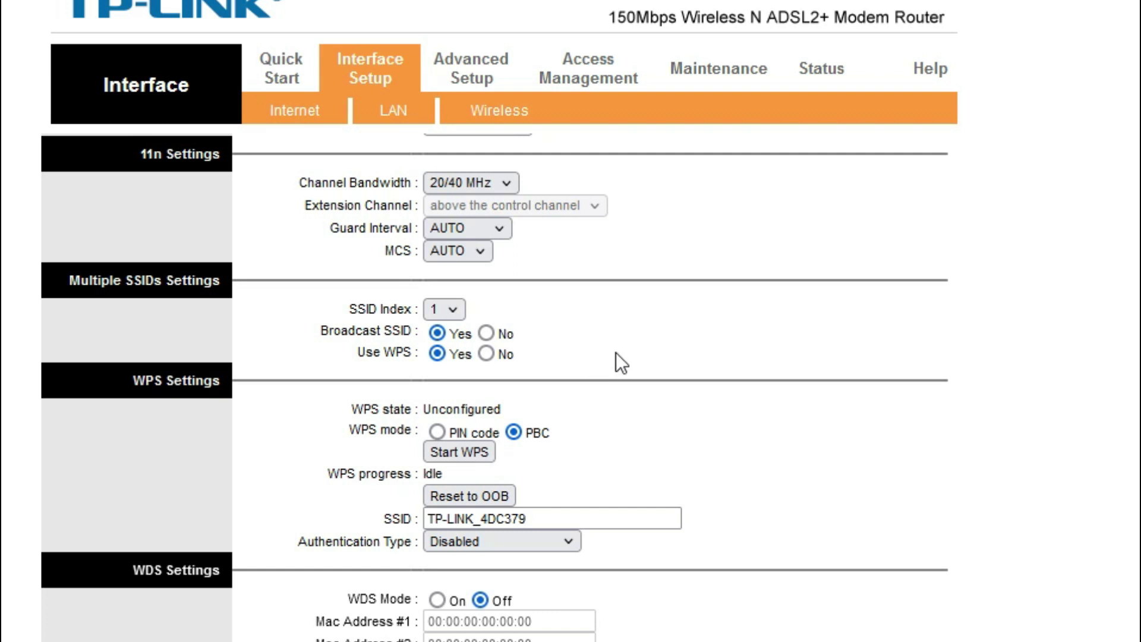
scroll(621, 351, down, 4)
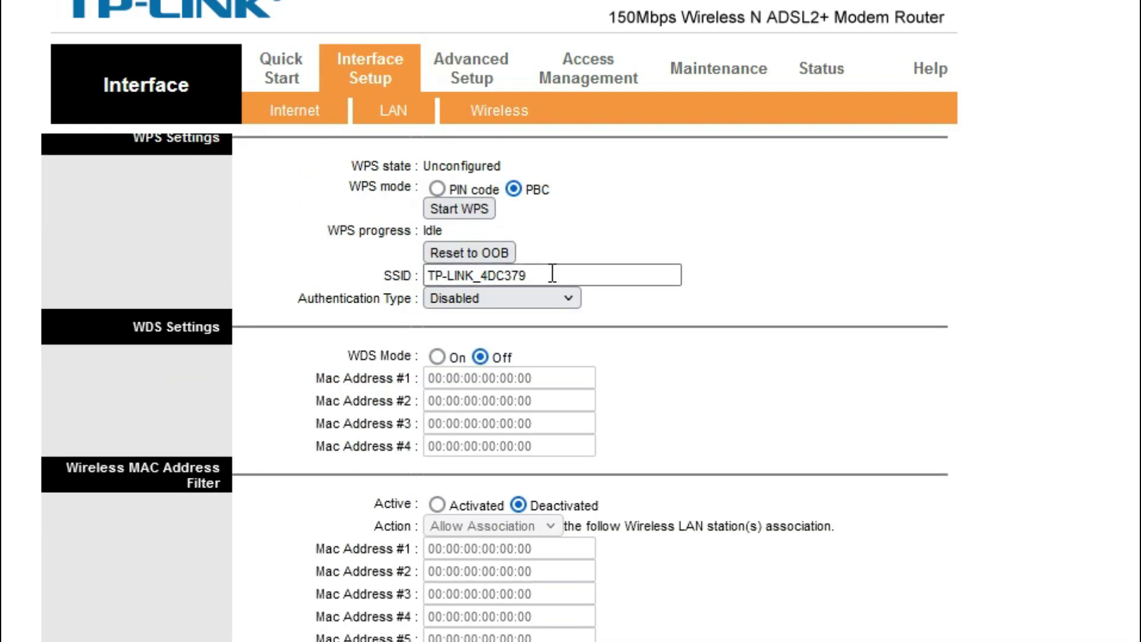
Review the SSID TP-LINK_4DC379 and its authentication options, then confirm the PC lists the network
triple_click(552, 274)
scroll(740, 293, down, 1)
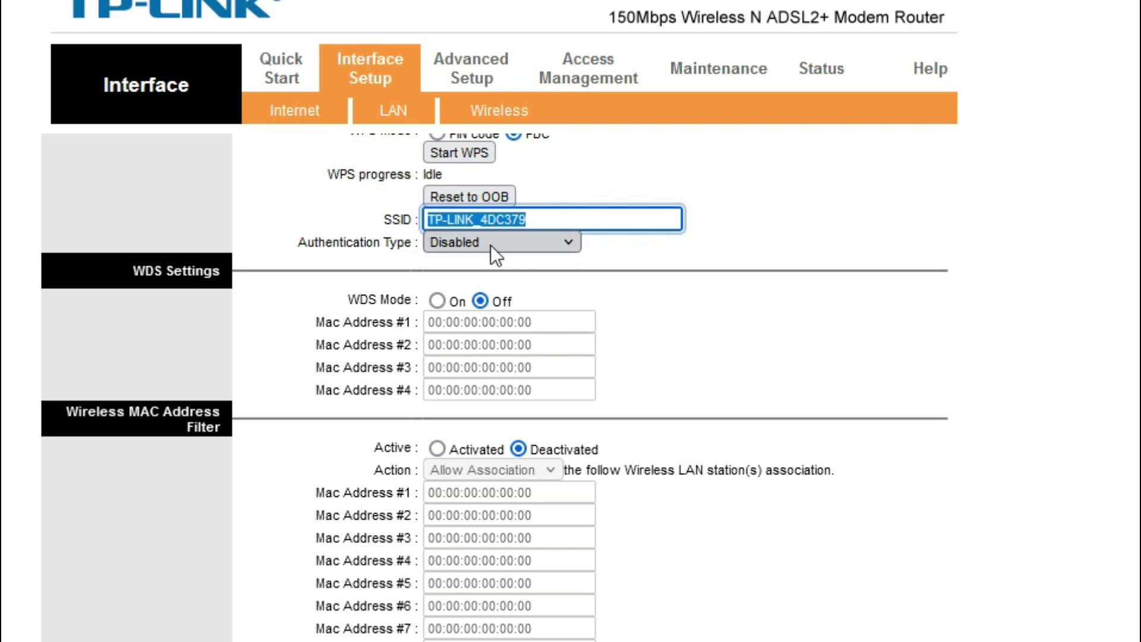
click(559, 237)
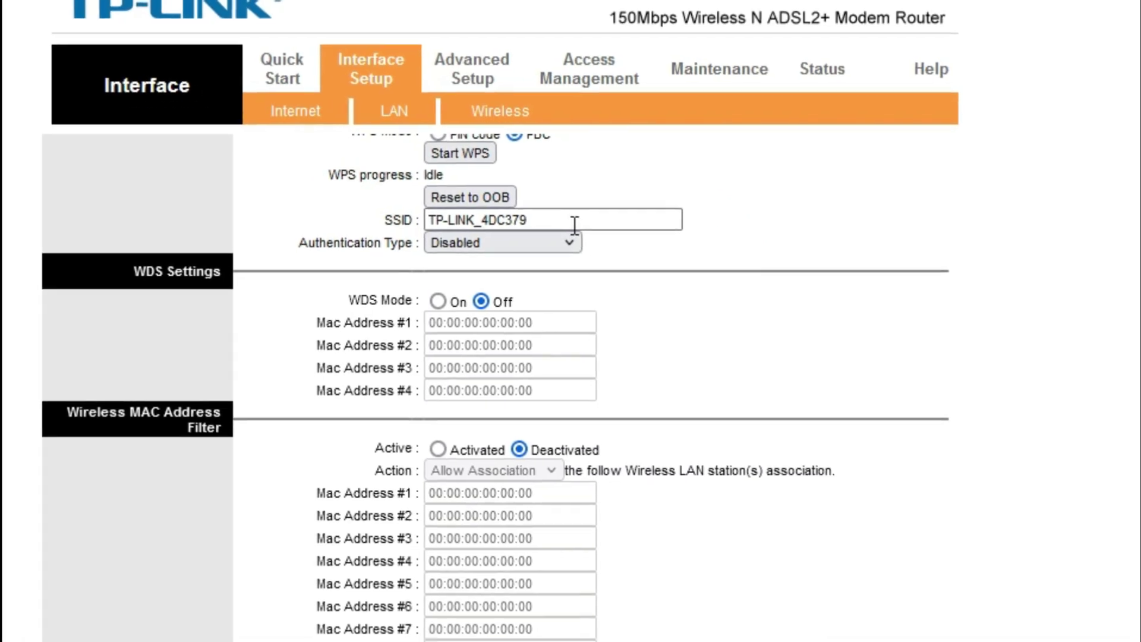
triple_click(571, 224)
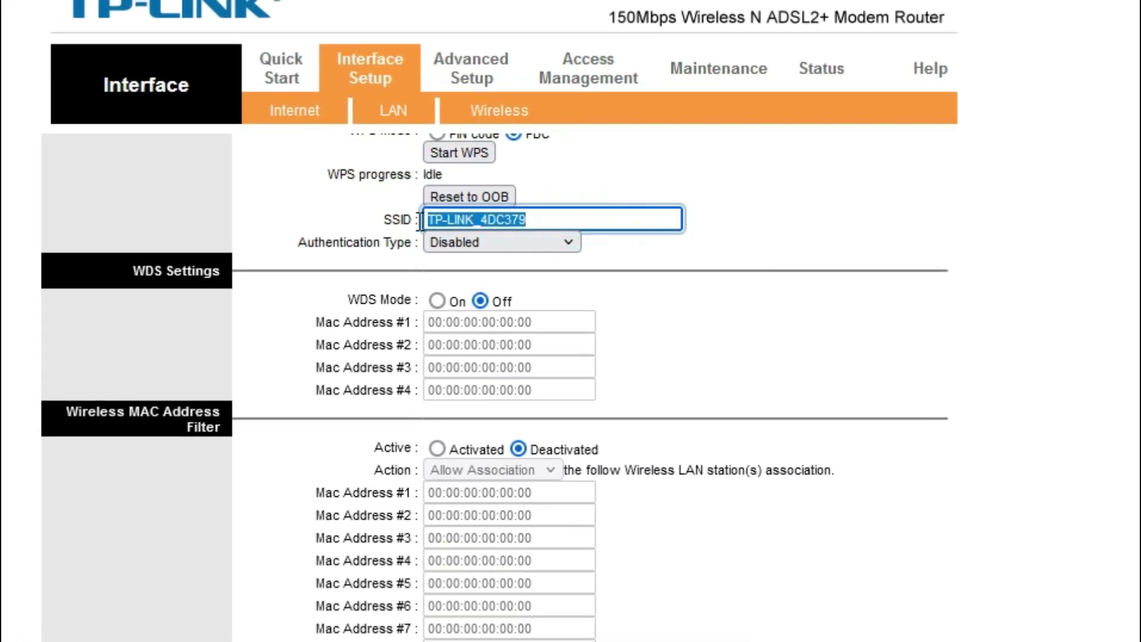
click(538, 220)
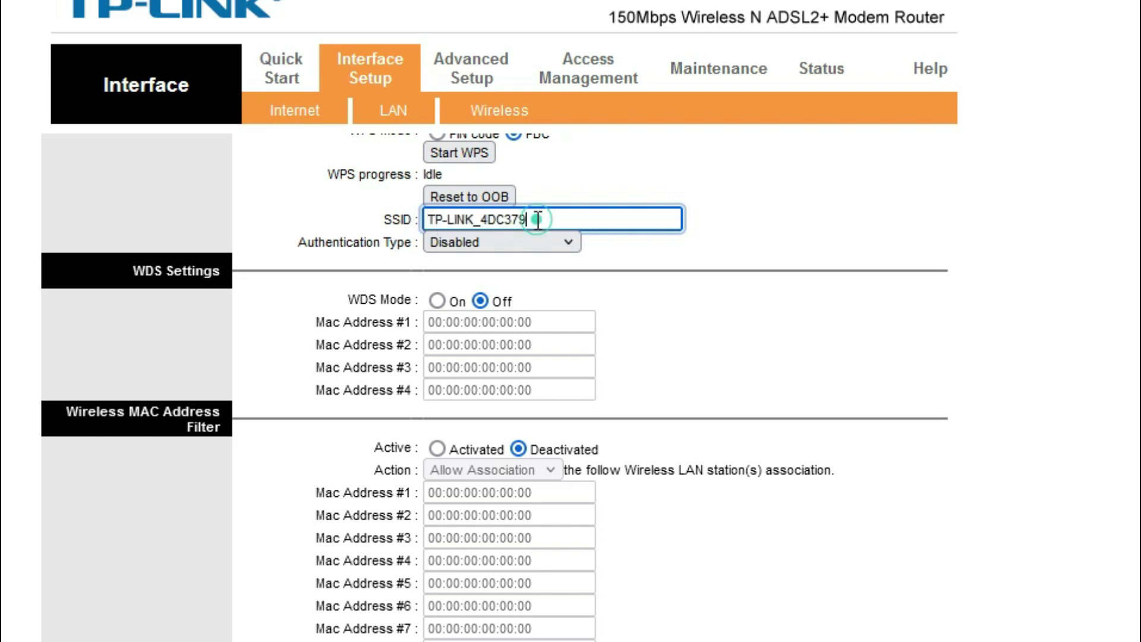
click(996, 618)
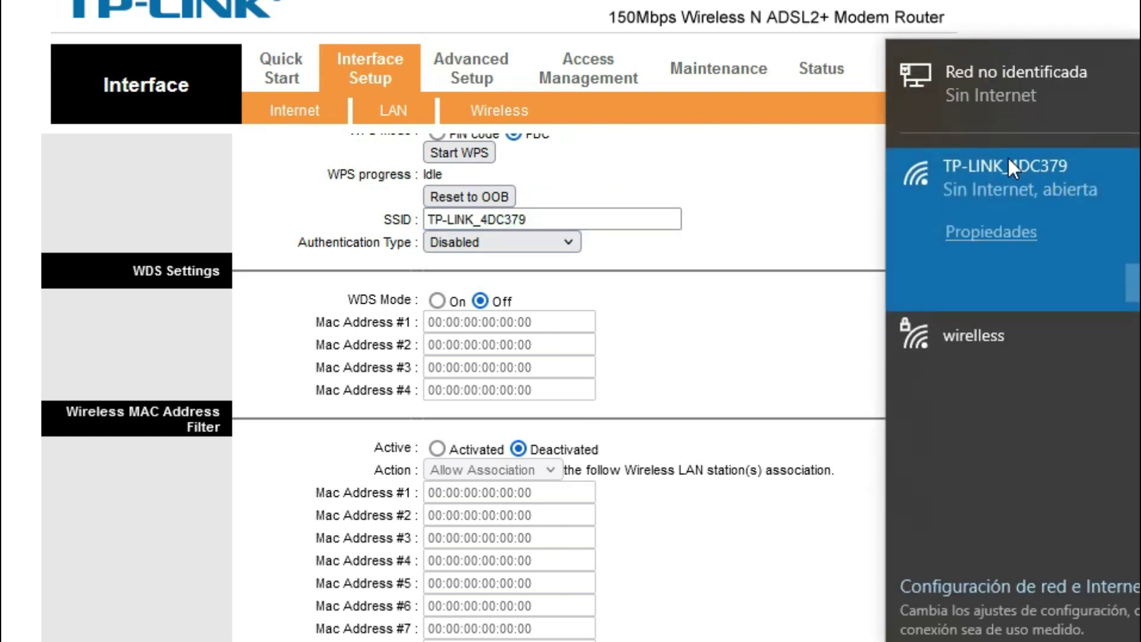
click(832, 185)
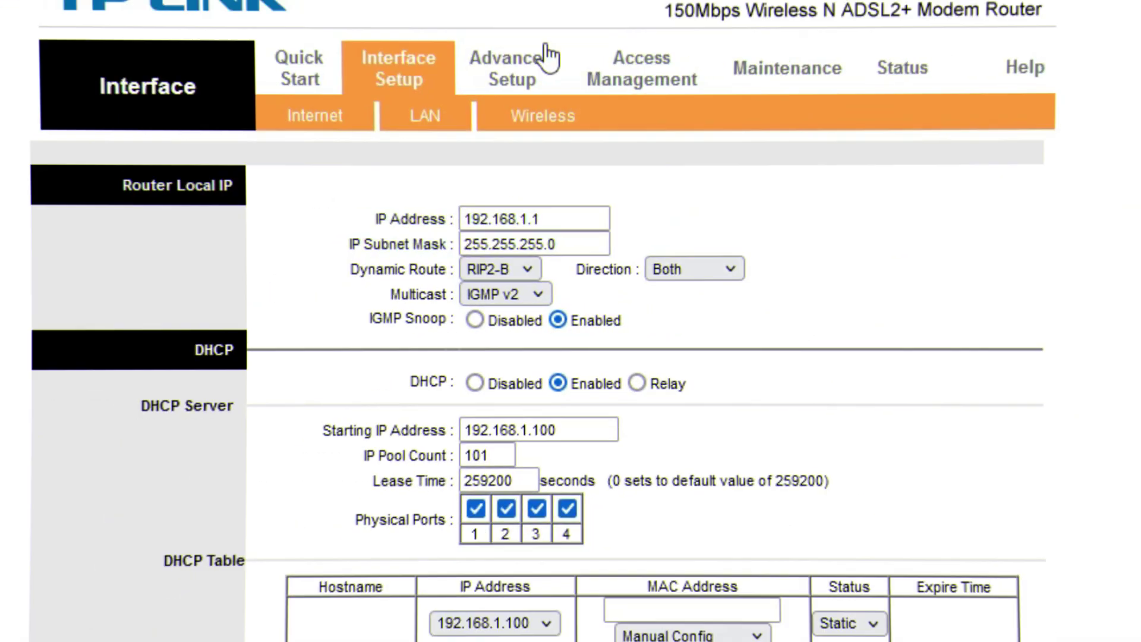
Replace the LAN IP address 192.168.1.1 with 192.168.250.2
click(592, 219)
double_click(592, 219)
click(781, 319)
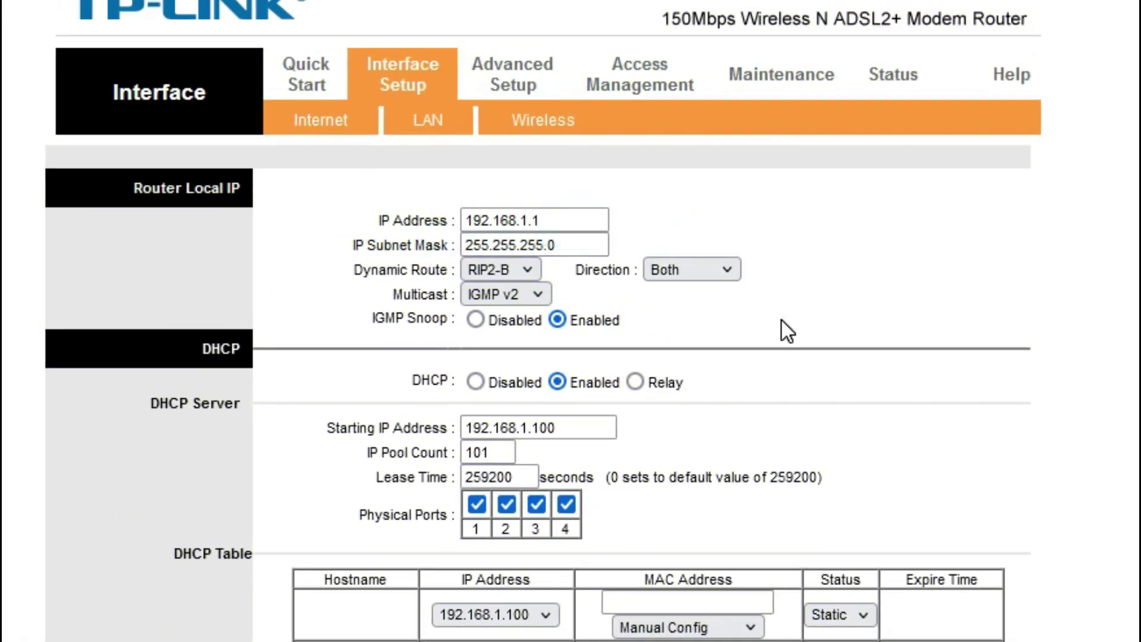
double_click(566, 221)
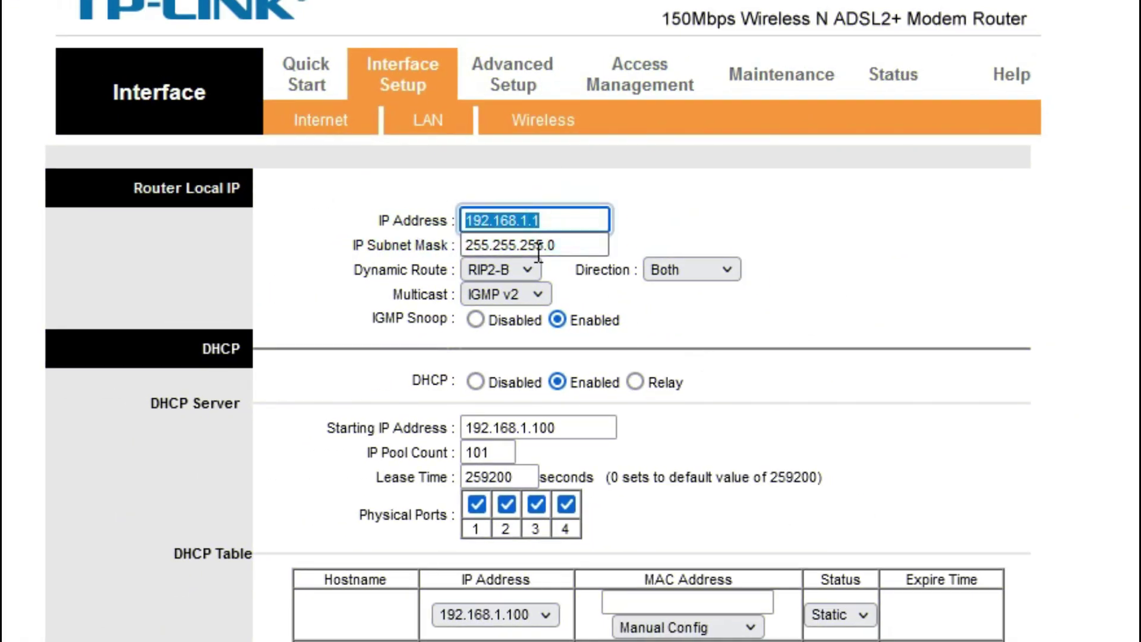
key(BackSpace)
text(192.168.25)
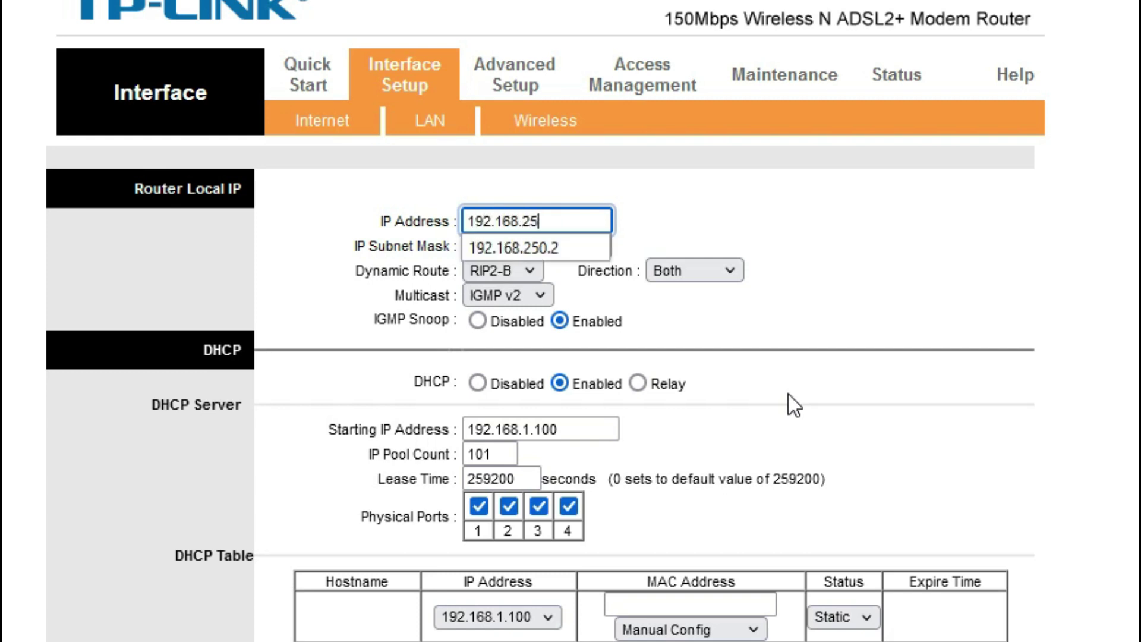
text(0.2)
click(850, 212)
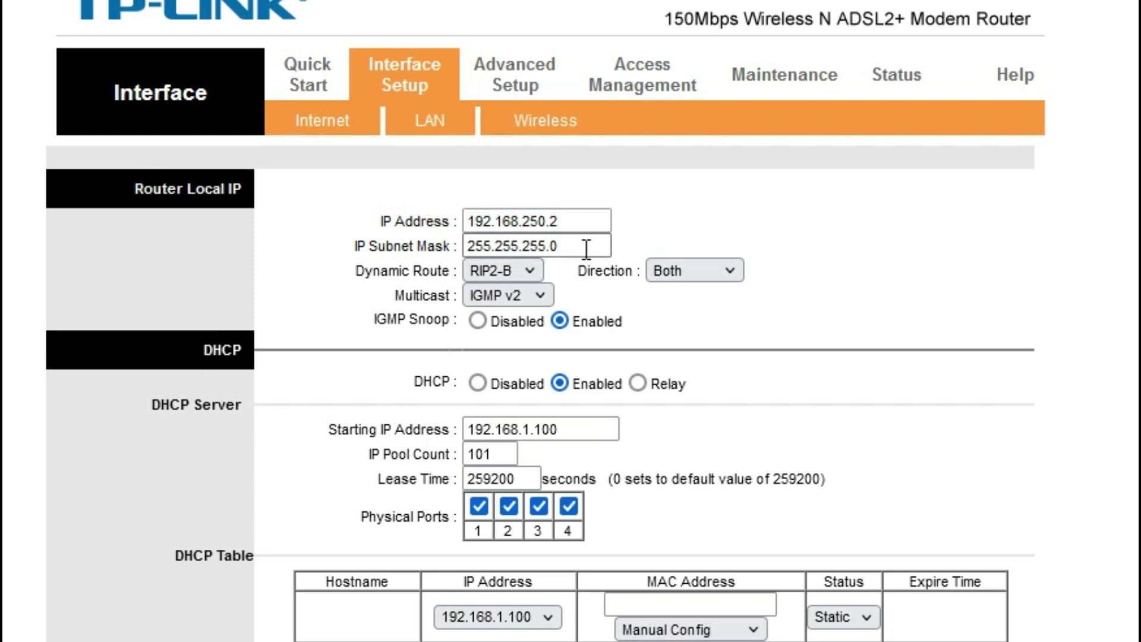
Check the subnet mask and DHCP fields on an enlarged page, then choose DHCP Relay
click(600, 247)
double_click(595, 246)
click(848, 227)
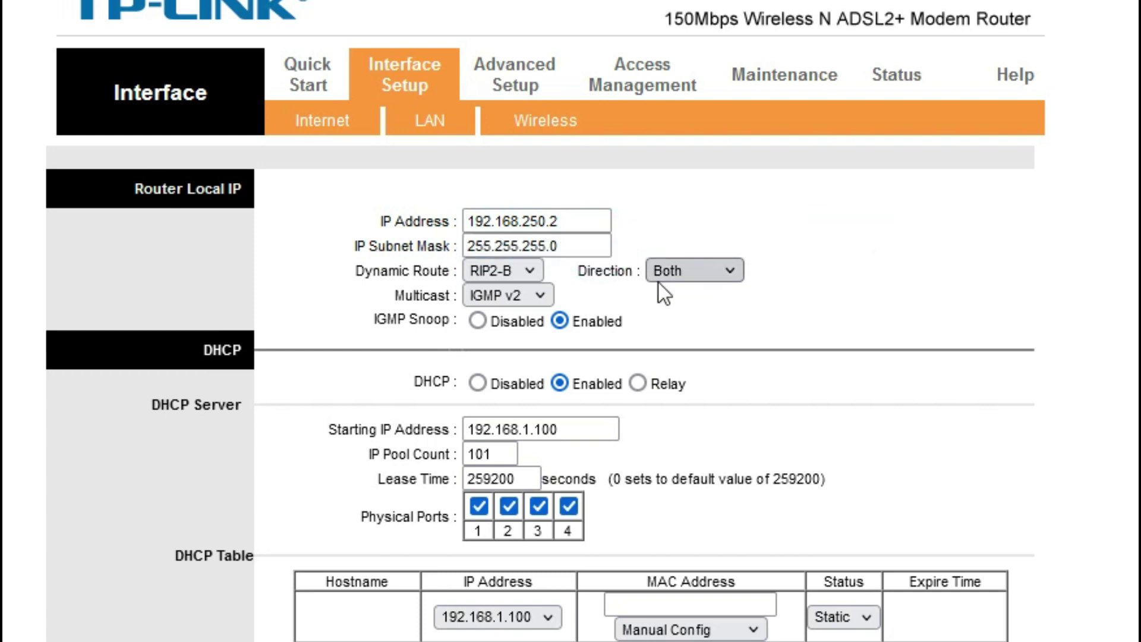
double_click(586, 246)
click(745, 190)
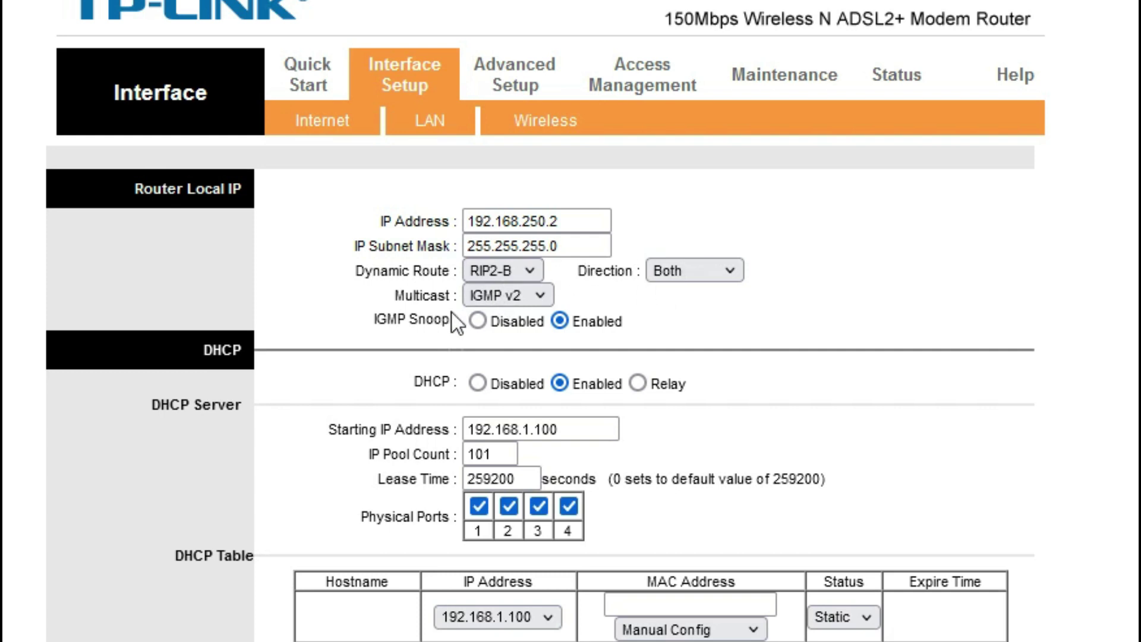
key(ctrl+plus)
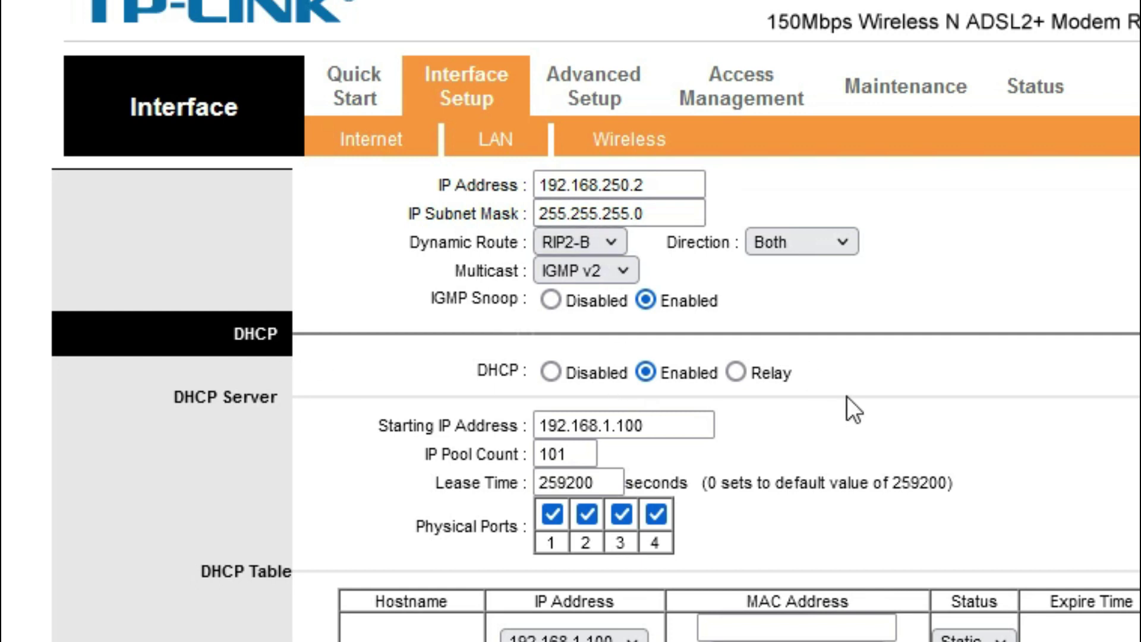
scroll(848, 404, up, 2)
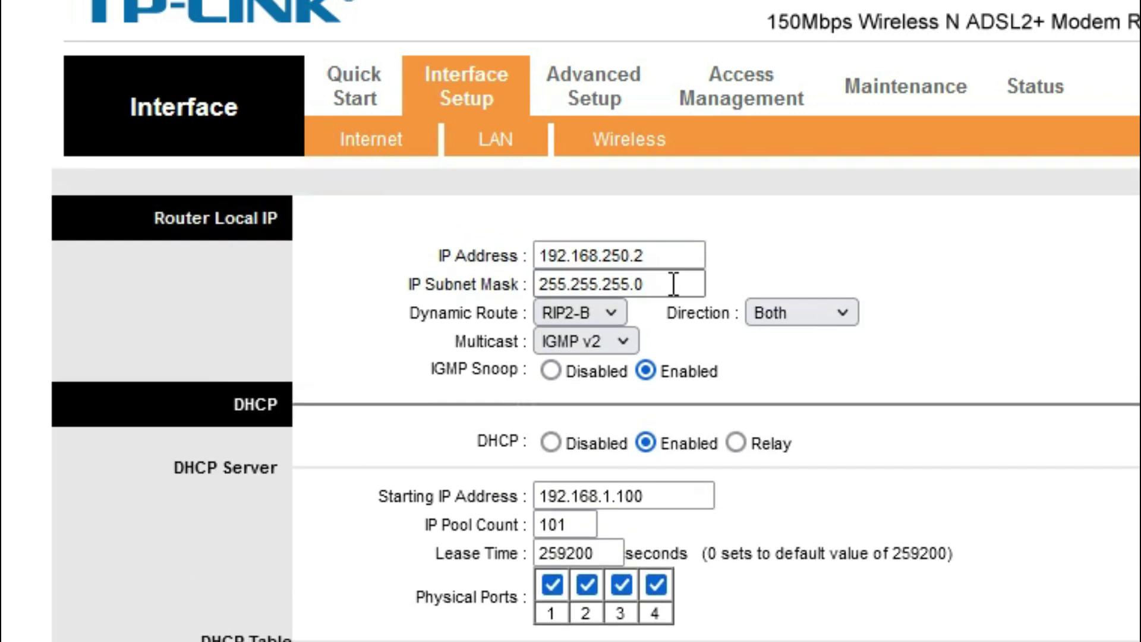
click(668, 254)
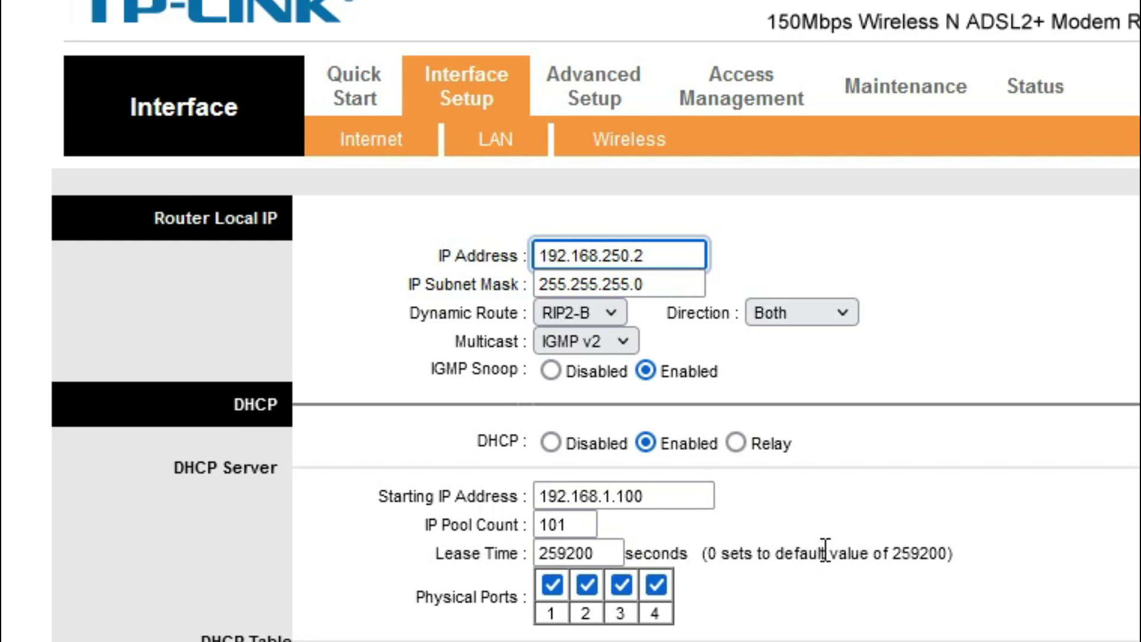
click(661, 495)
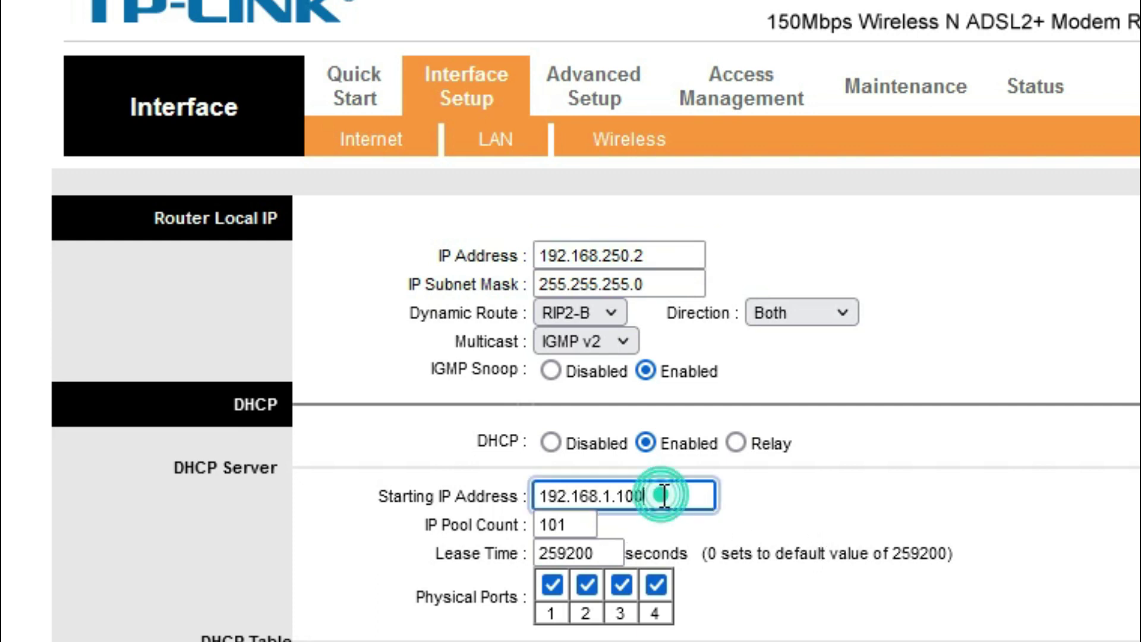
scroll(1014, 490, down, 1)
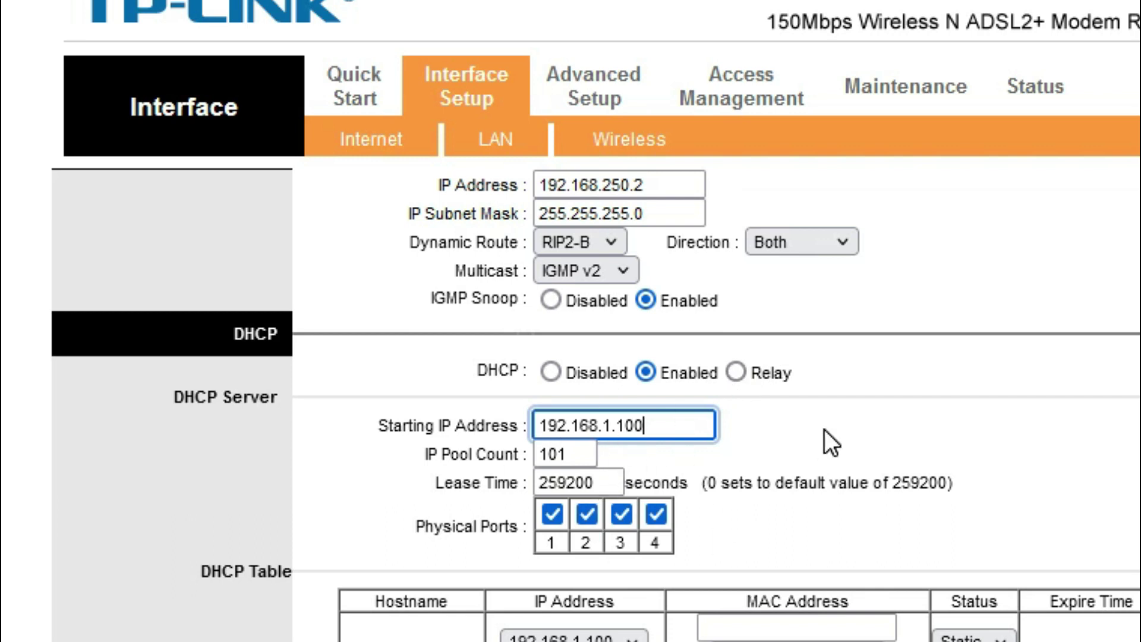
click(738, 374)
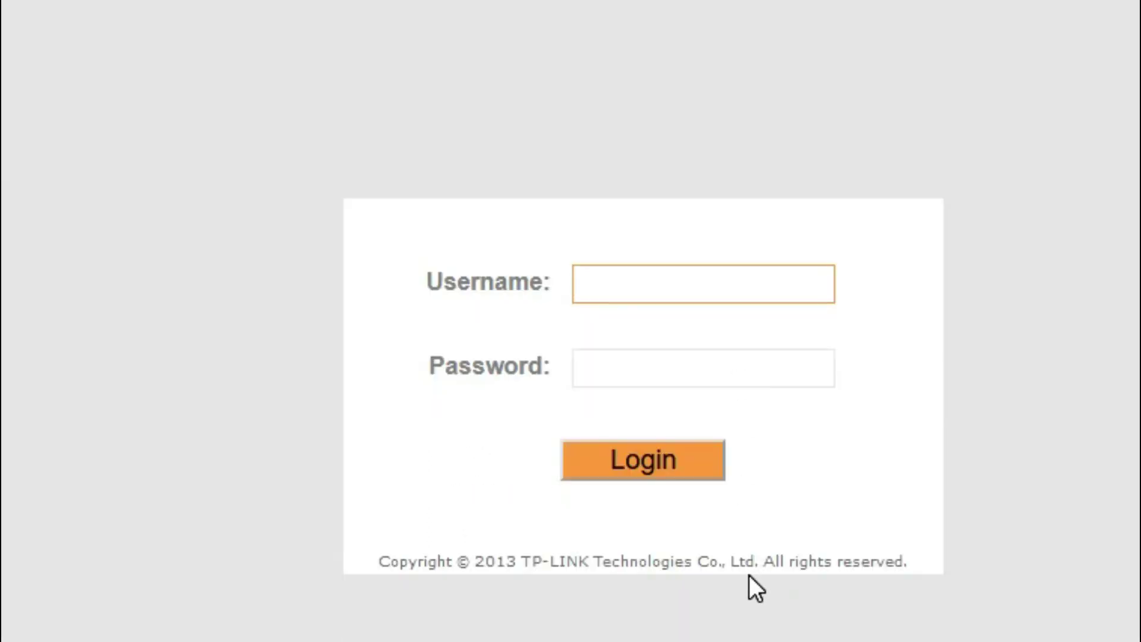
Log back in to the TP-LINK admin as admin without saving the password
text(ad)
text(min)
key(Tab)
text(admin)
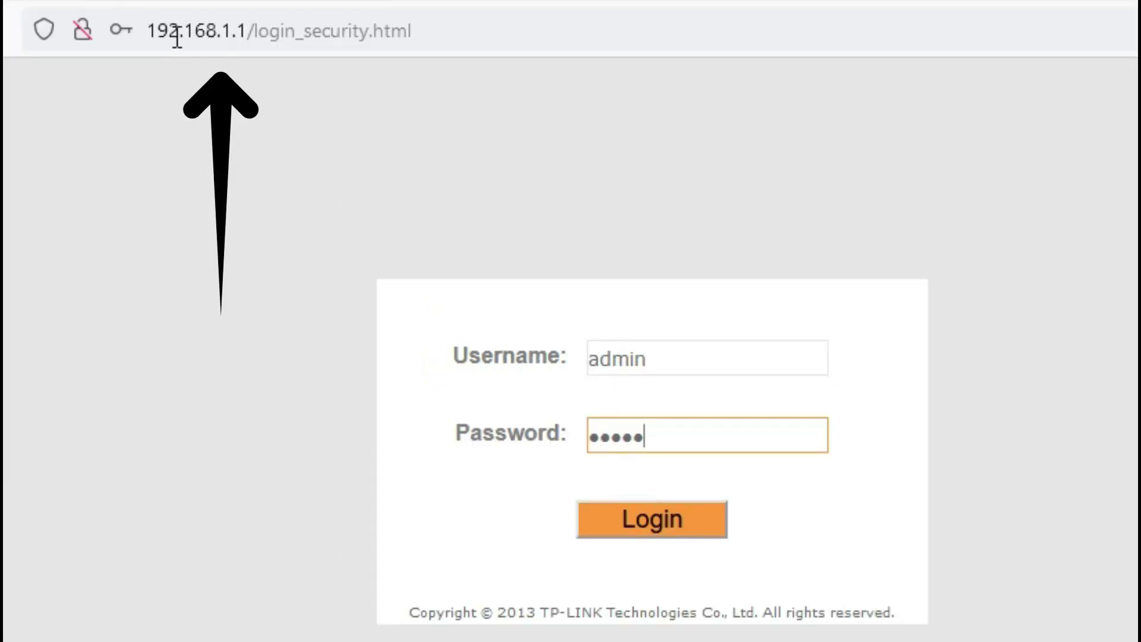
click(677, 528)
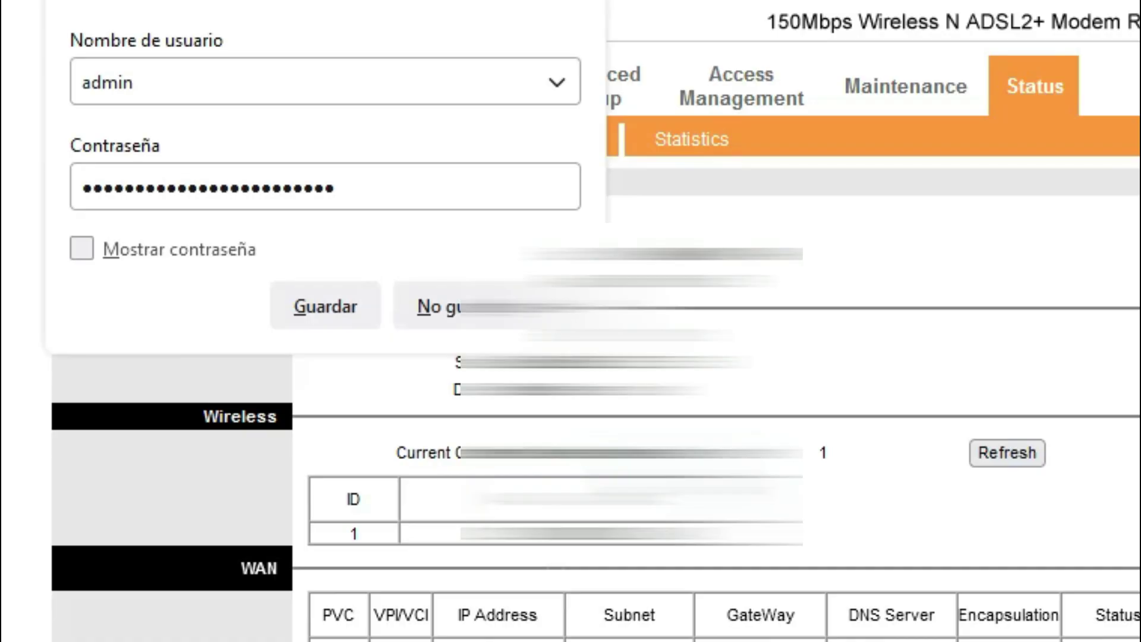
click(443, 315)
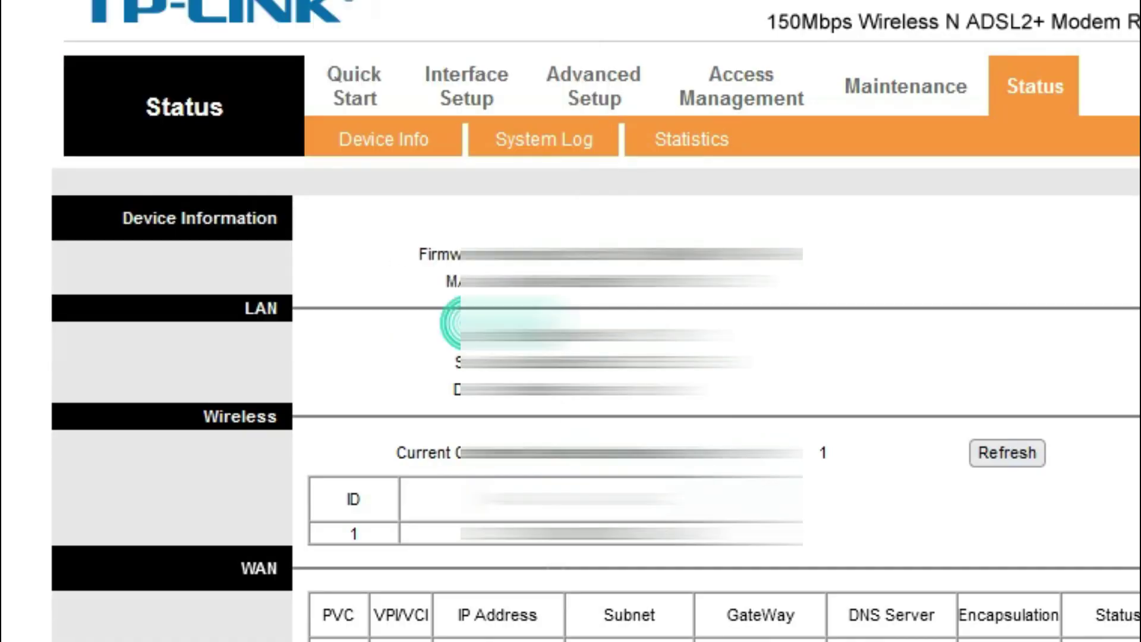
Go to Interface Setup > LAN and select the current IP 192.168.1.1
click(473, 104)
click(500, 145)
double_click(650, 251)
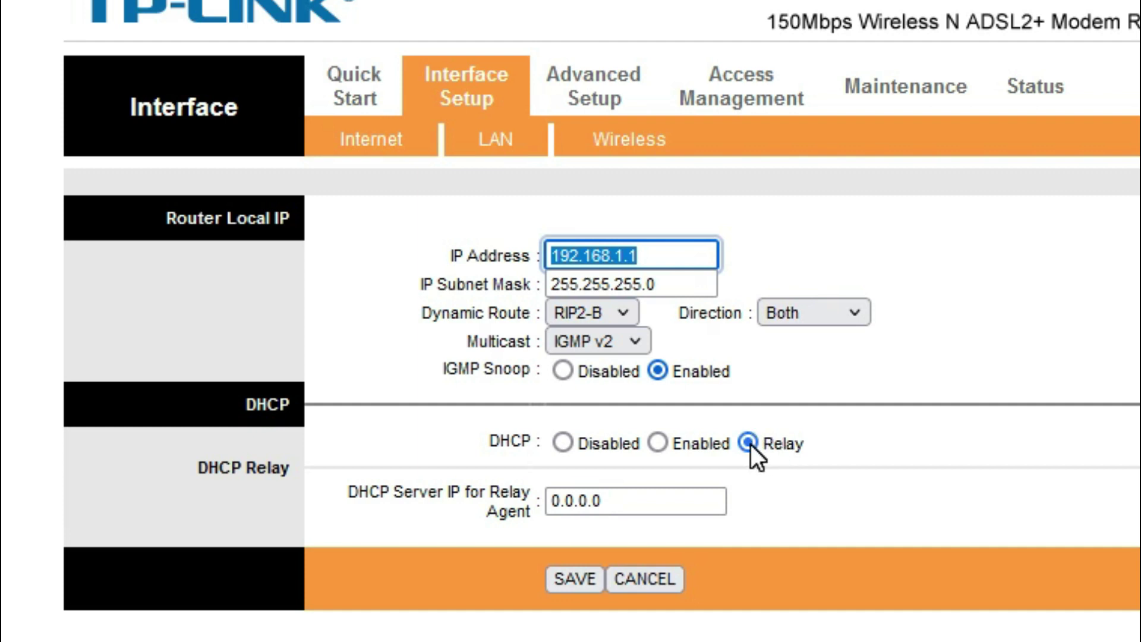
Change the LAN IP address to 192.168.250.2
click(656, 255)
double_click(656, 255)
key(BackSpace)
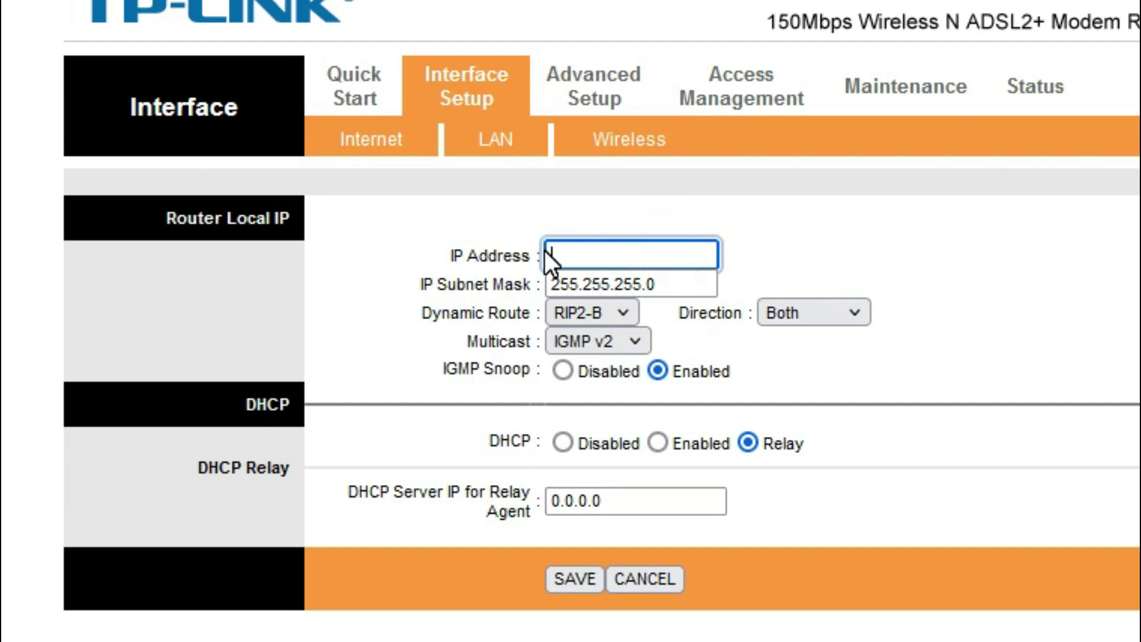
text(192.168.250.2)
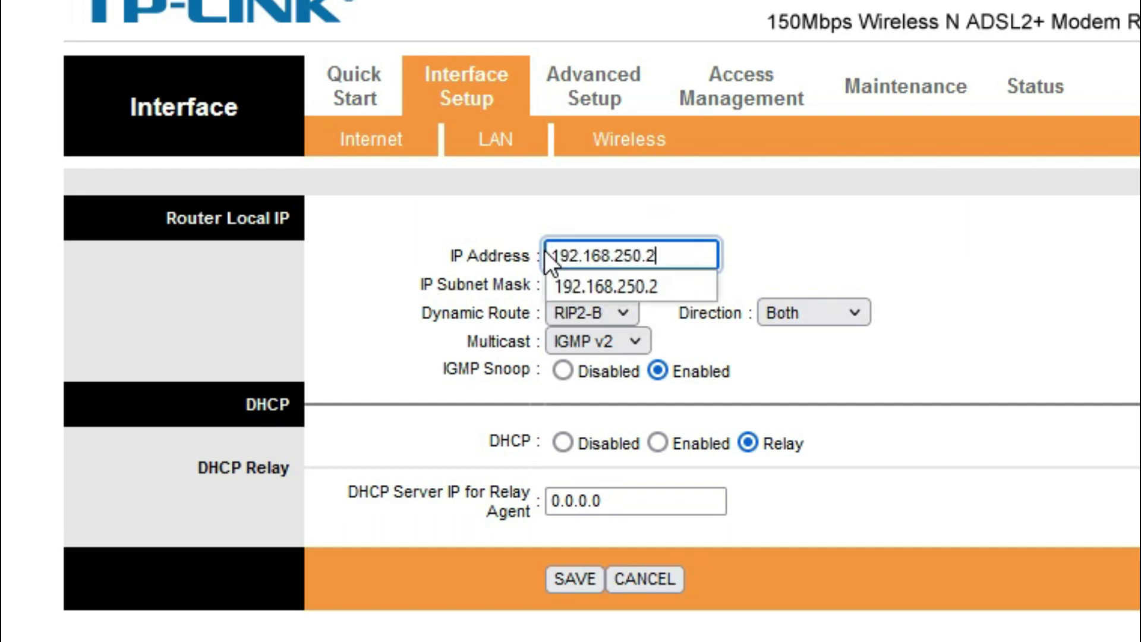
click(786, 505)
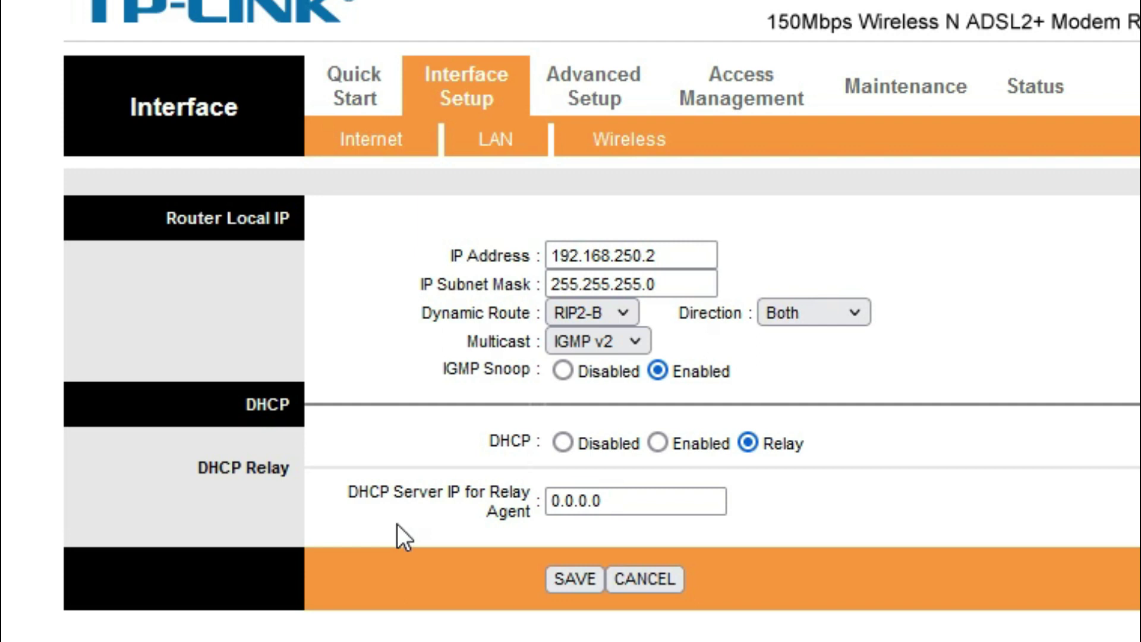
Replace the relay DHCP server address 0.0.0.0 with 192.168.250.1
click(605, 502)
drag(605, 502, 499, 497)
key(BackSpace)
text(19)
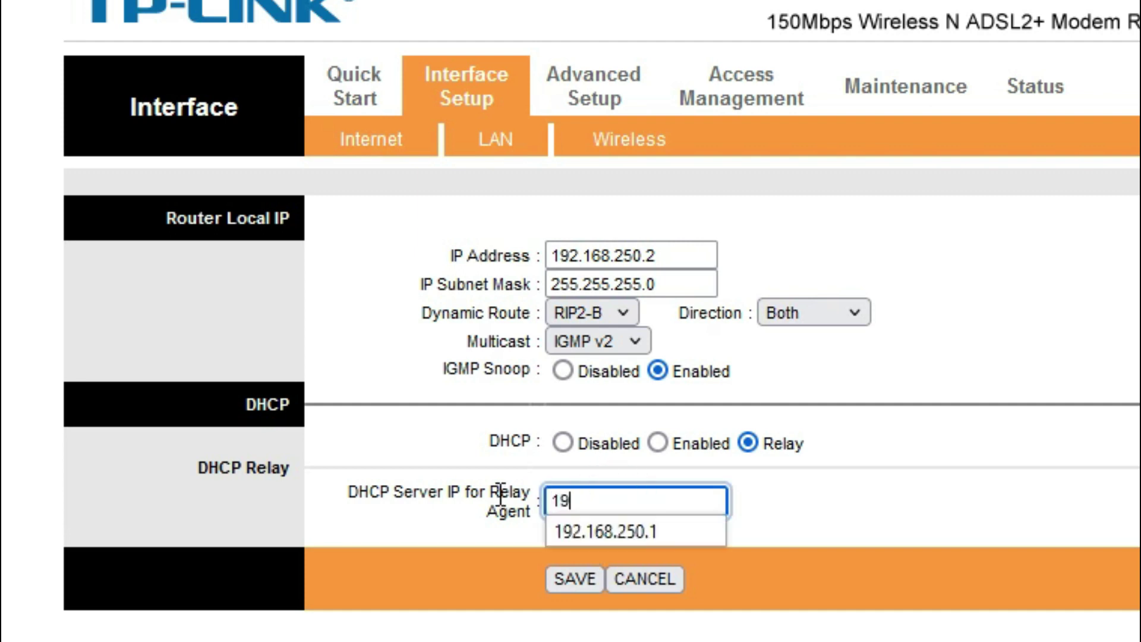
text(2.168.250.1)
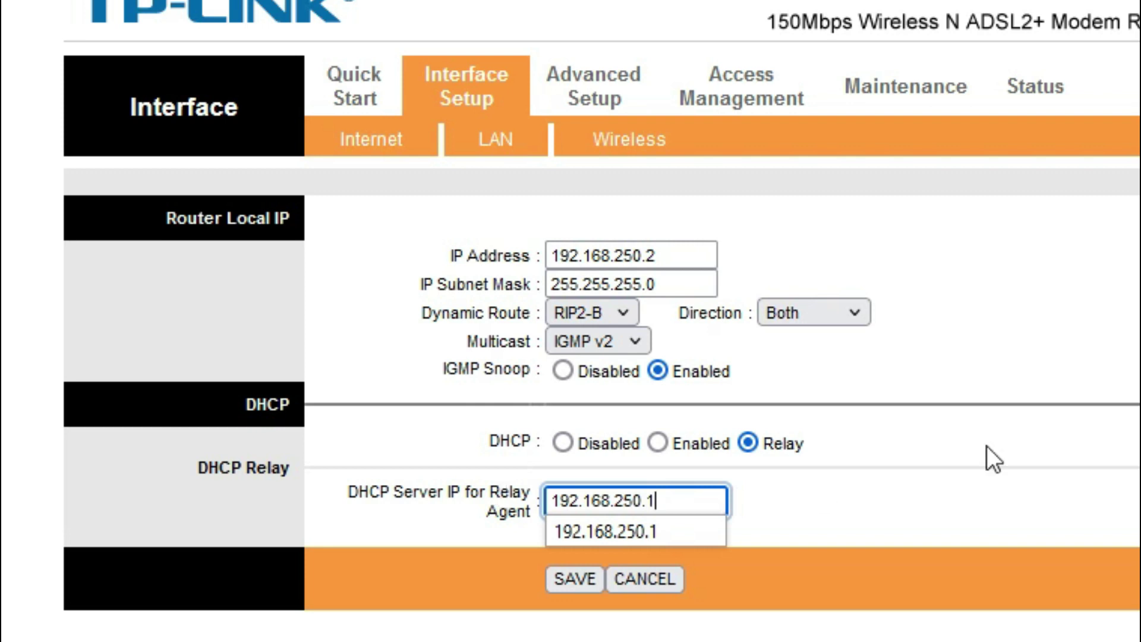
click(1137, 444)
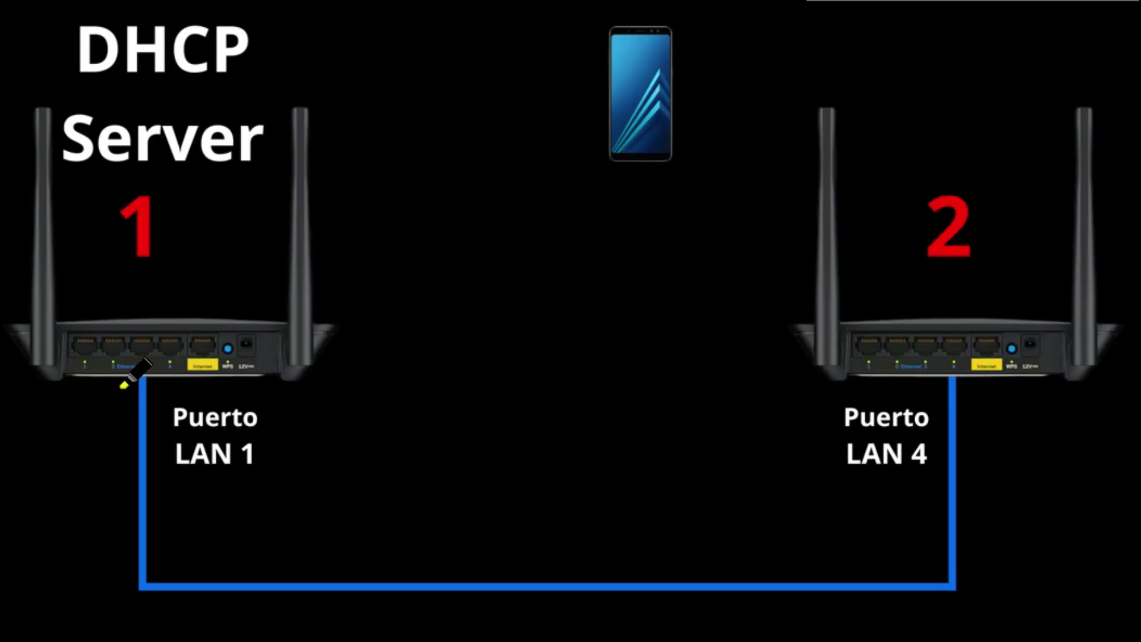
Sketch the LAN 1–LAN 4 cable and phone Wi-Fi, then save and acknowledge the IP-change warning
mouse_move(117, 386)
mouse_down()
mouse_move(117, 538)
mouse_move(212, 625)
mouse_move(760, 637)
mouse_move(975, 606)
mouse_move(976, 400)
mouse_move(947, 433)
mouse_up()
drag(824, 70, 794, 171)
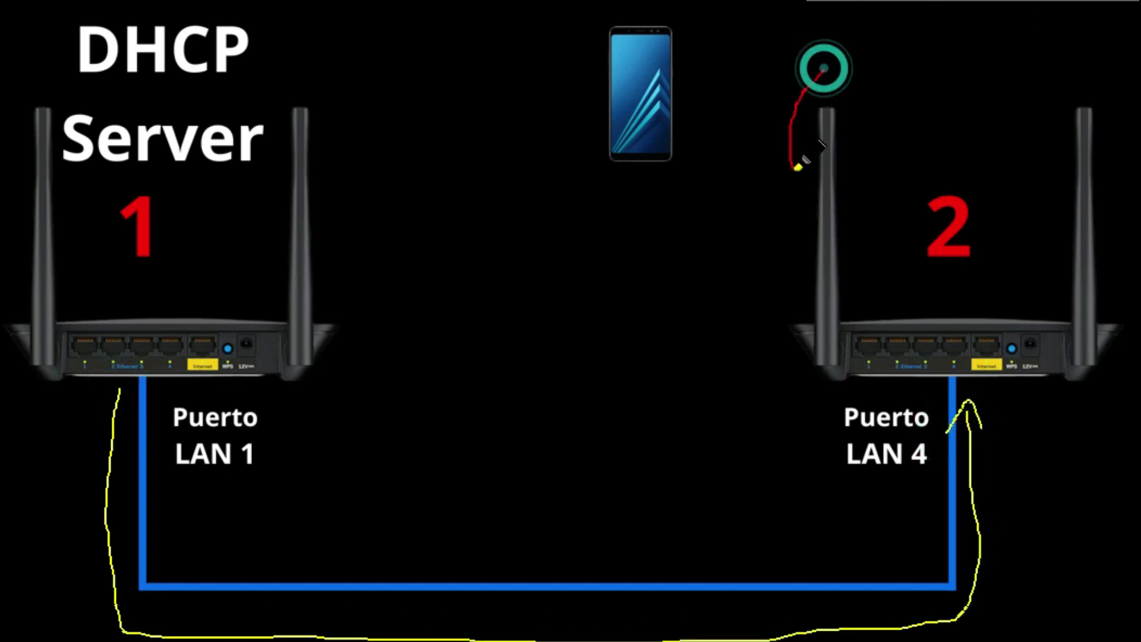
drag(791, 53, 746, 168)
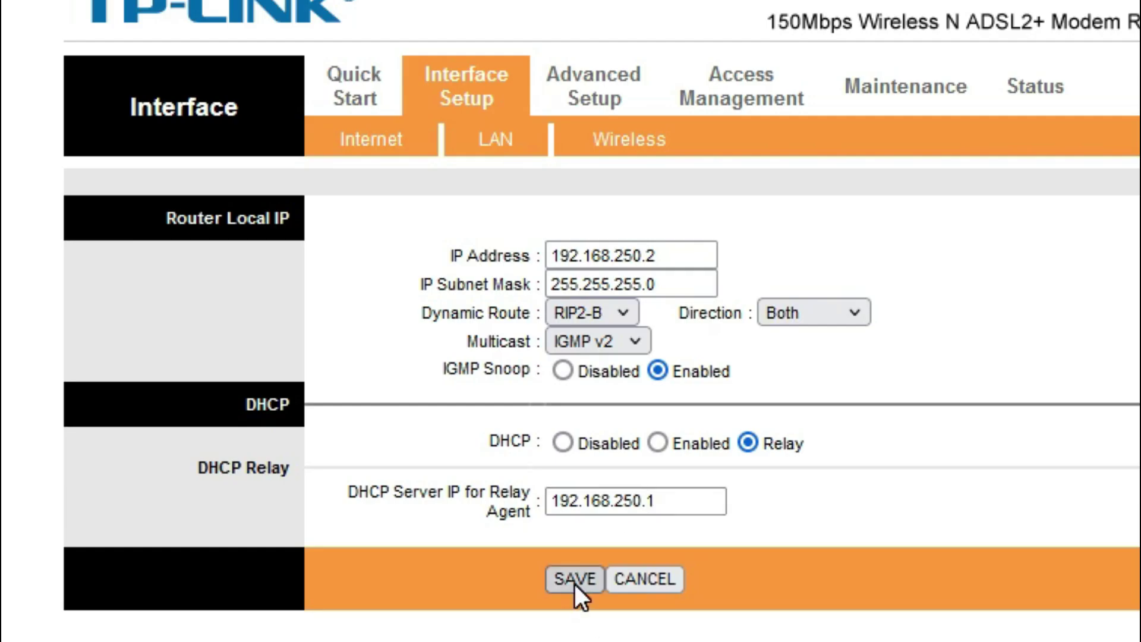
click(574, 580)
click(732, 505)
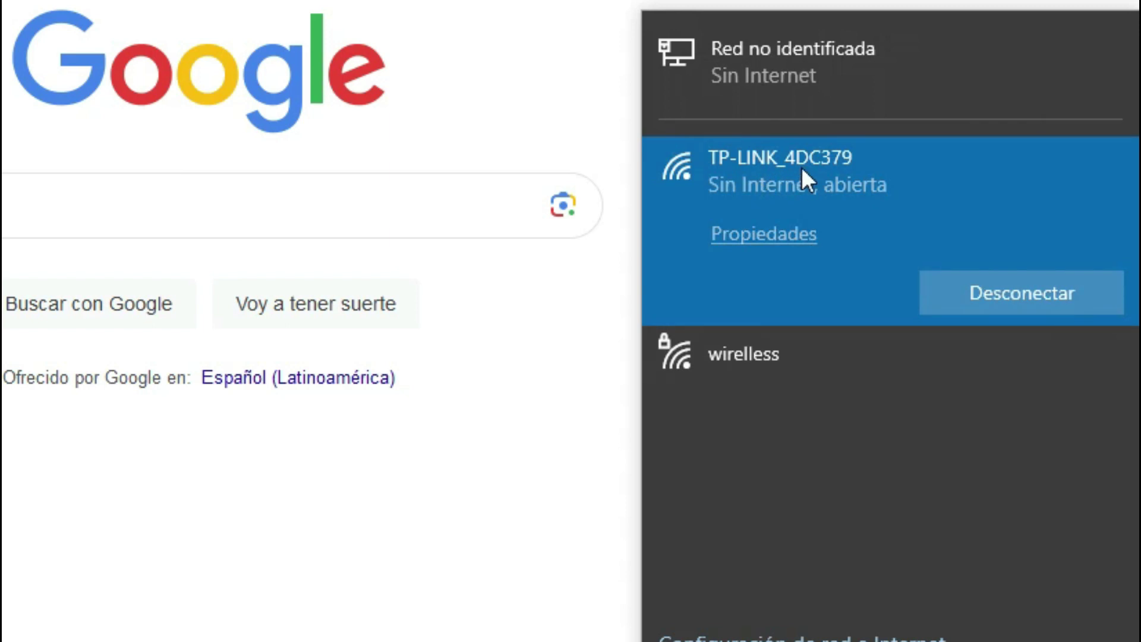
Close the Wi-Fi network list and focus the browser address bar
click(505, 83)
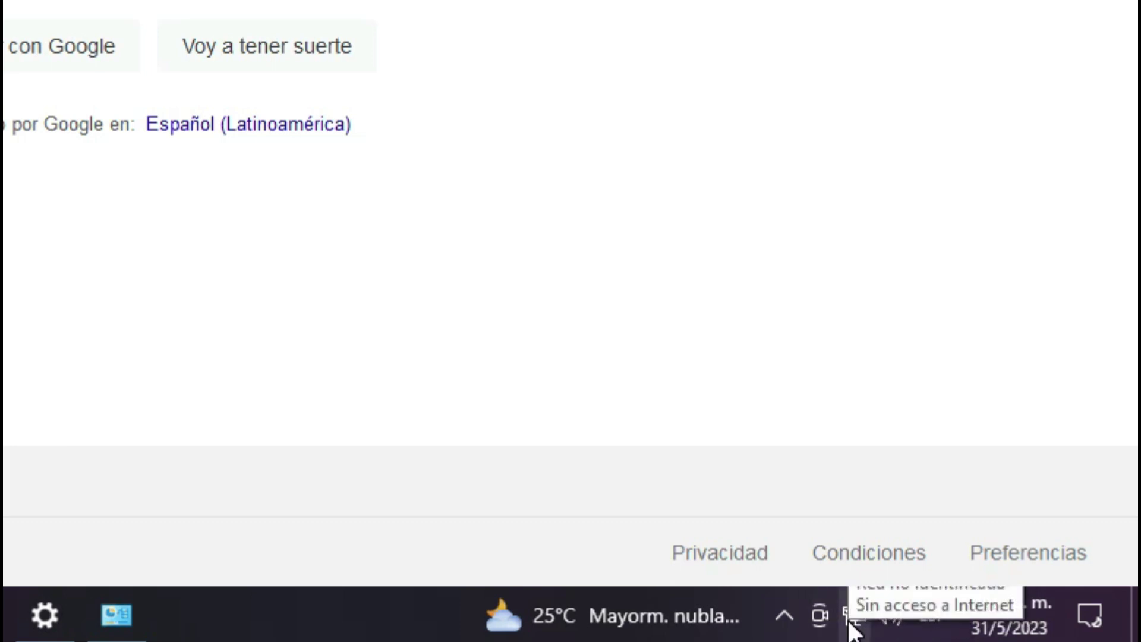
key(ctrl+l)
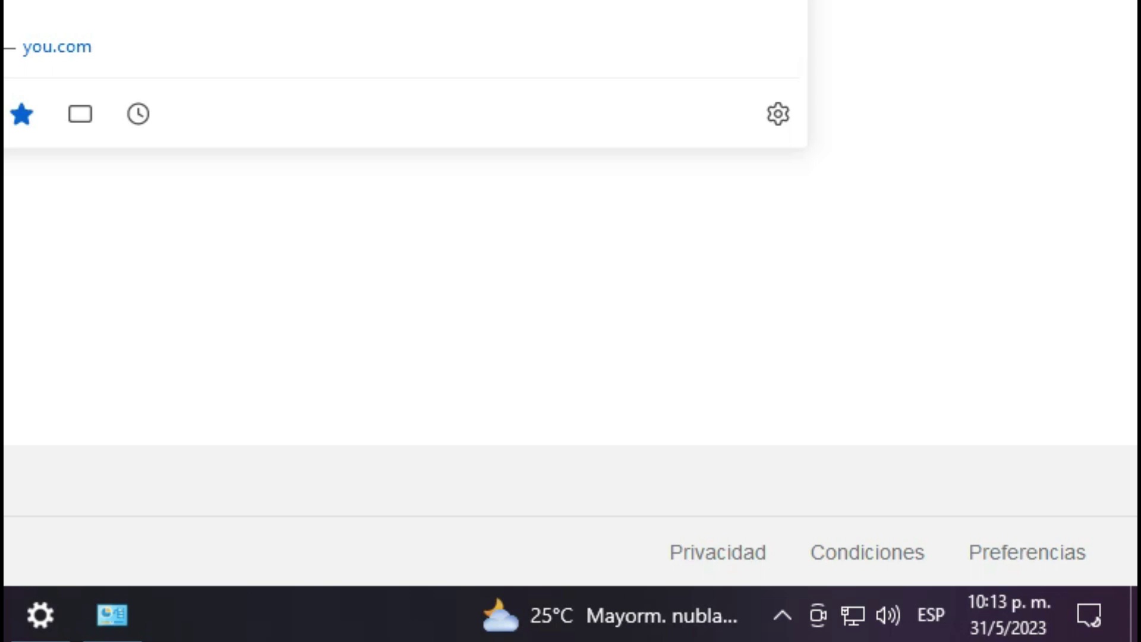
Load the Intelbras page at 192.168.250.1, then open 192.168.250.2 in a new tab
text(192.168.250.1)
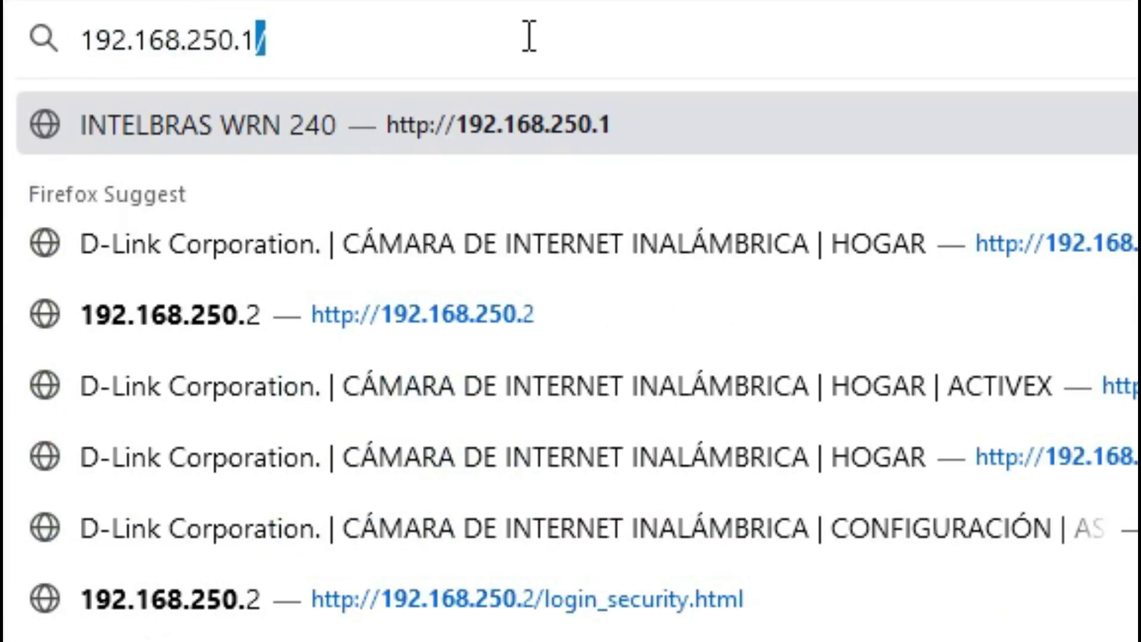
key(Return)
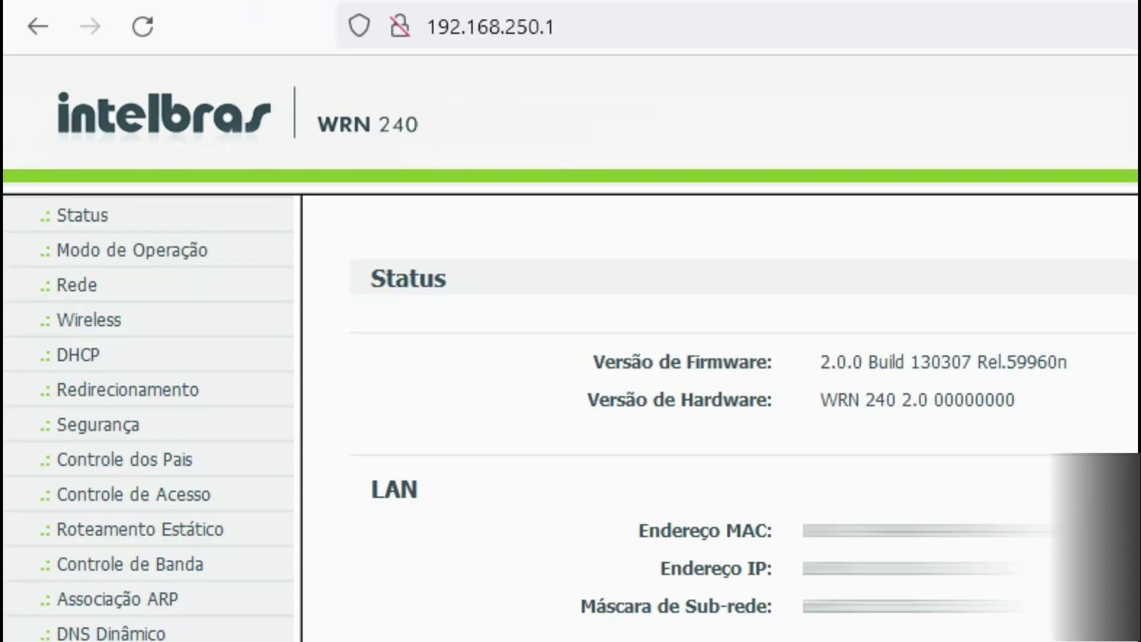
key(ctrl+t)
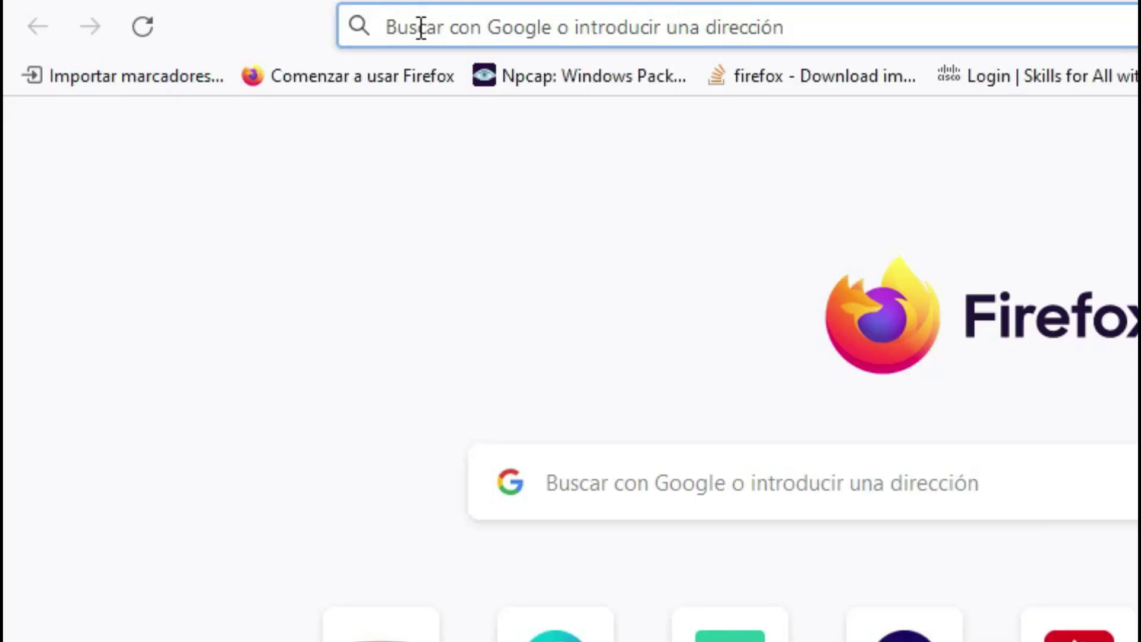
text(192.168.)
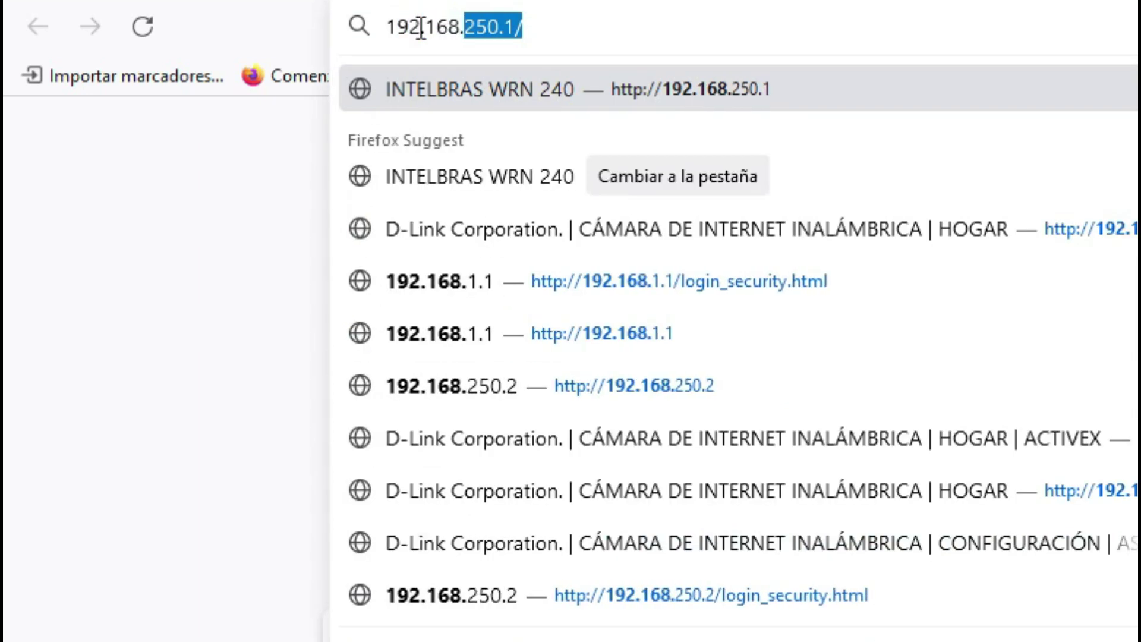
text(250.2)
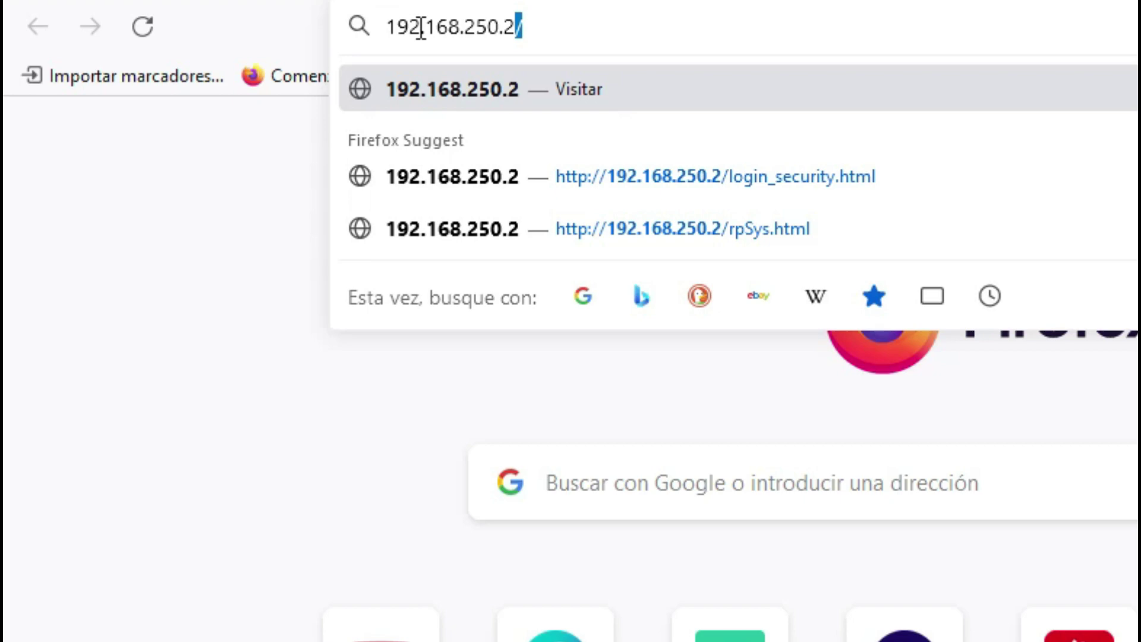
key(Return)
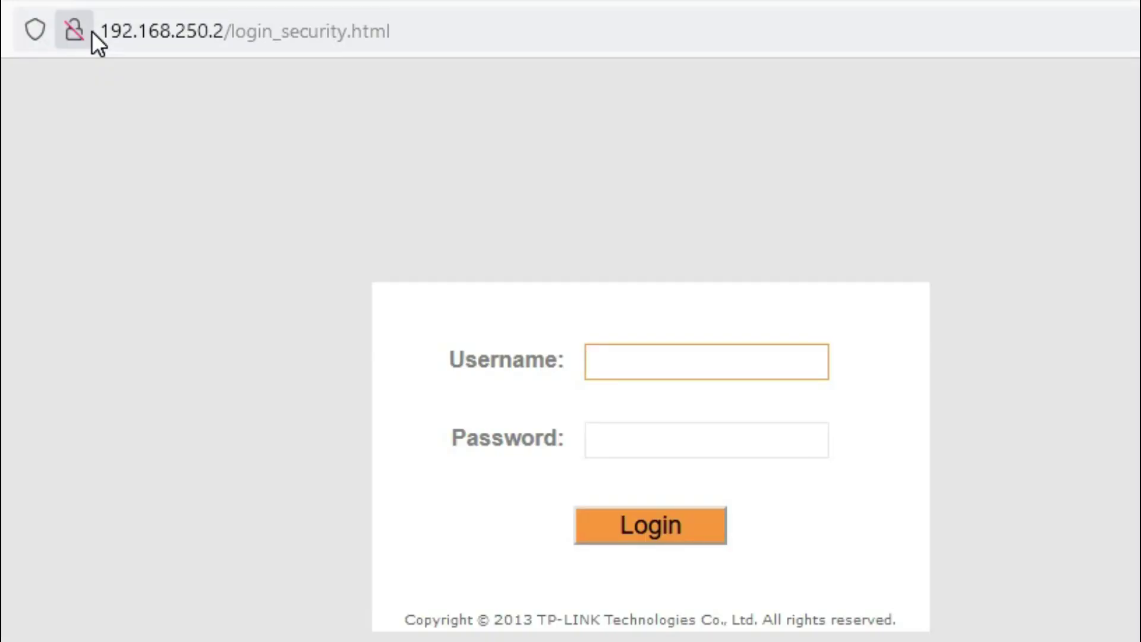
Sign in to the TP-LINK admin as admin without saving the login, then view the phone's Wi-Fi settings
text(admin)
key(Tab)
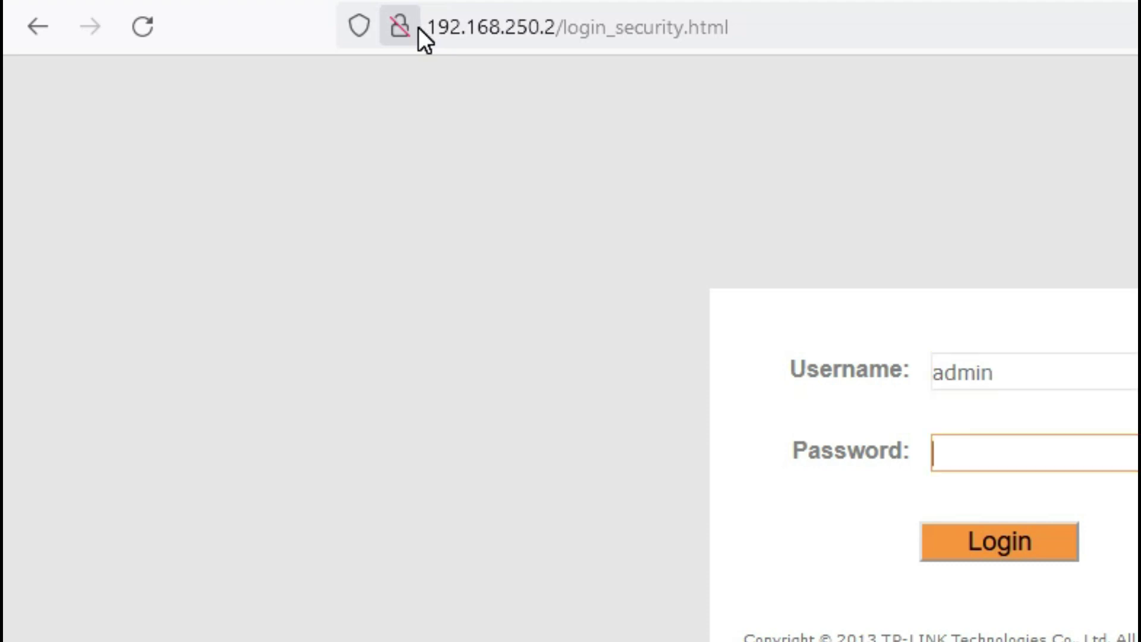
text(*****)
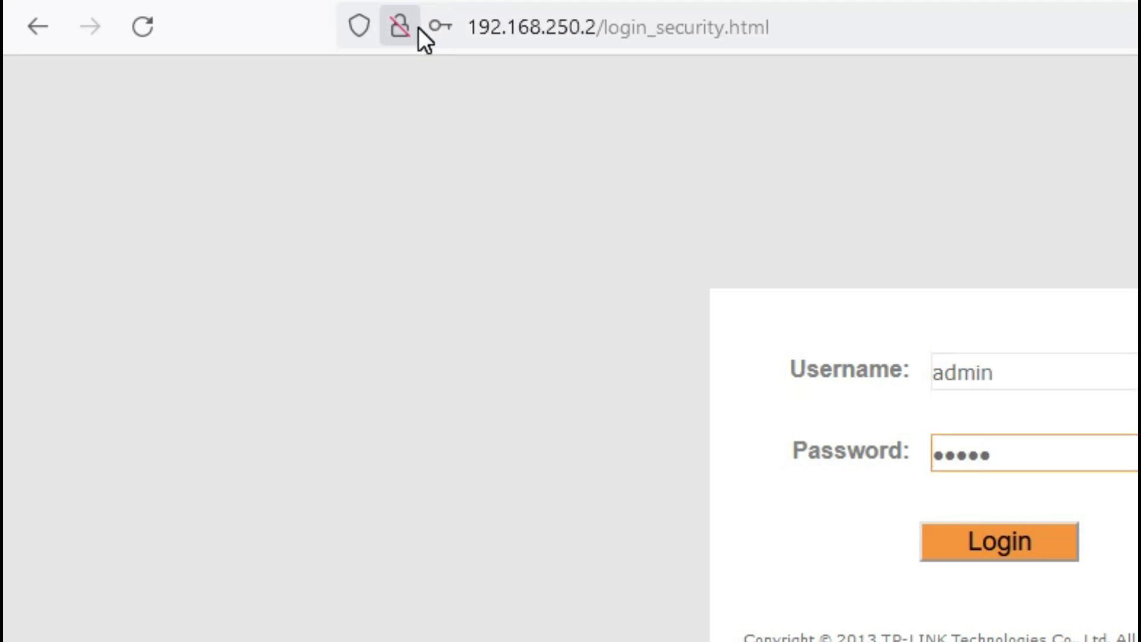
key(Return)
click(847, 400)
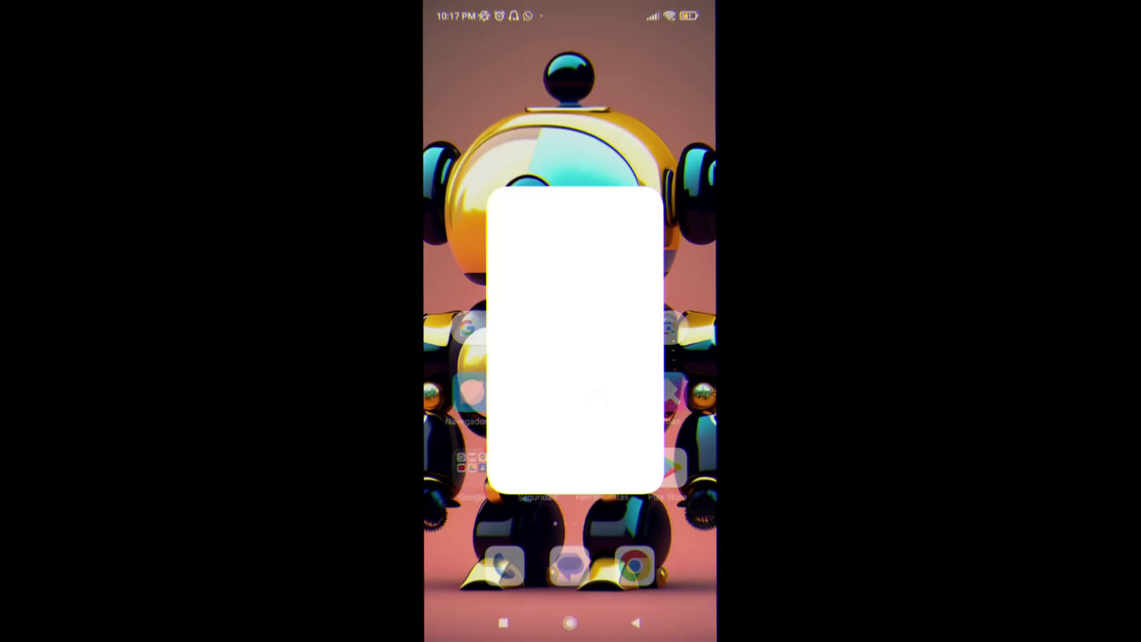
click(505, 411)
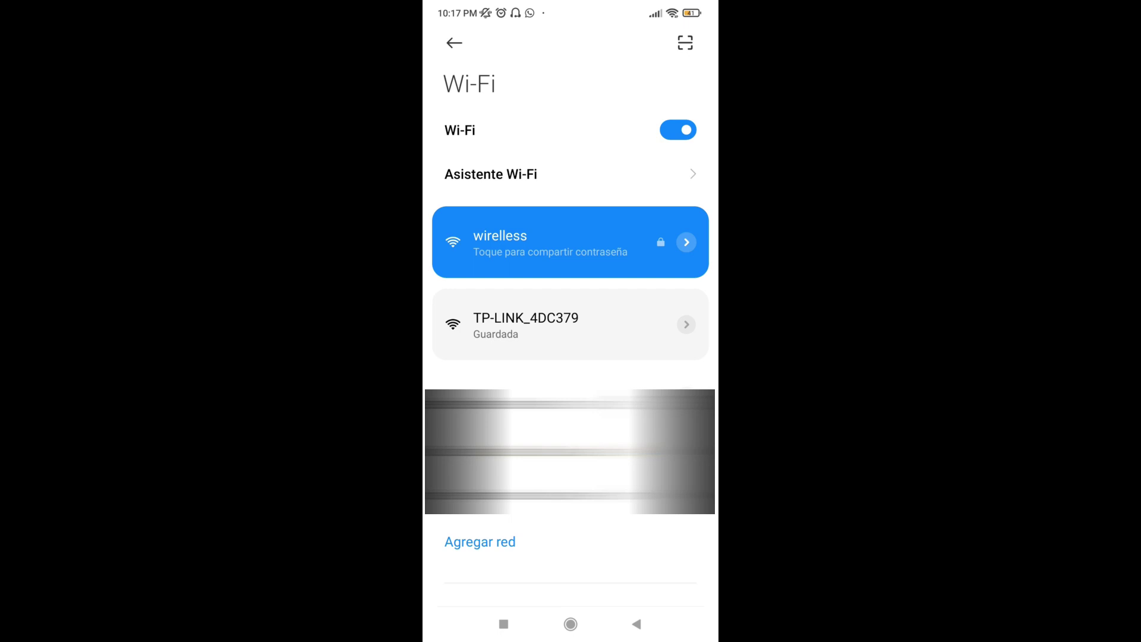
Connect the phone to TP-LINK_4DC379 and open the WhatsApp news article
click(526, 324)
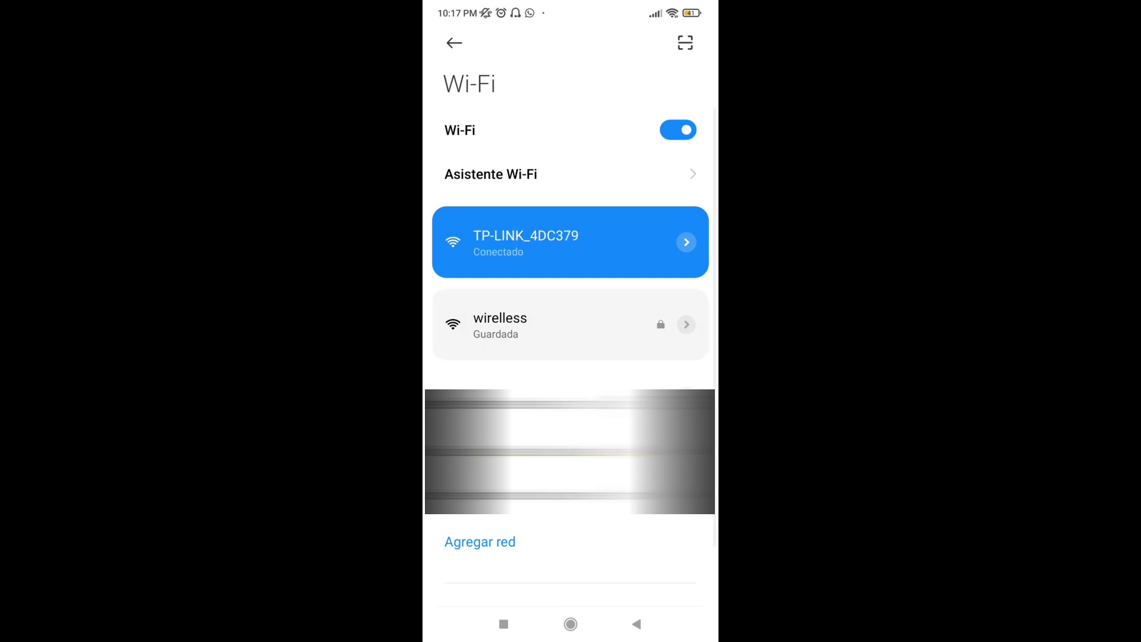
click(571, 623)
drag(470, 297, 683, 297)
click(535, 137)
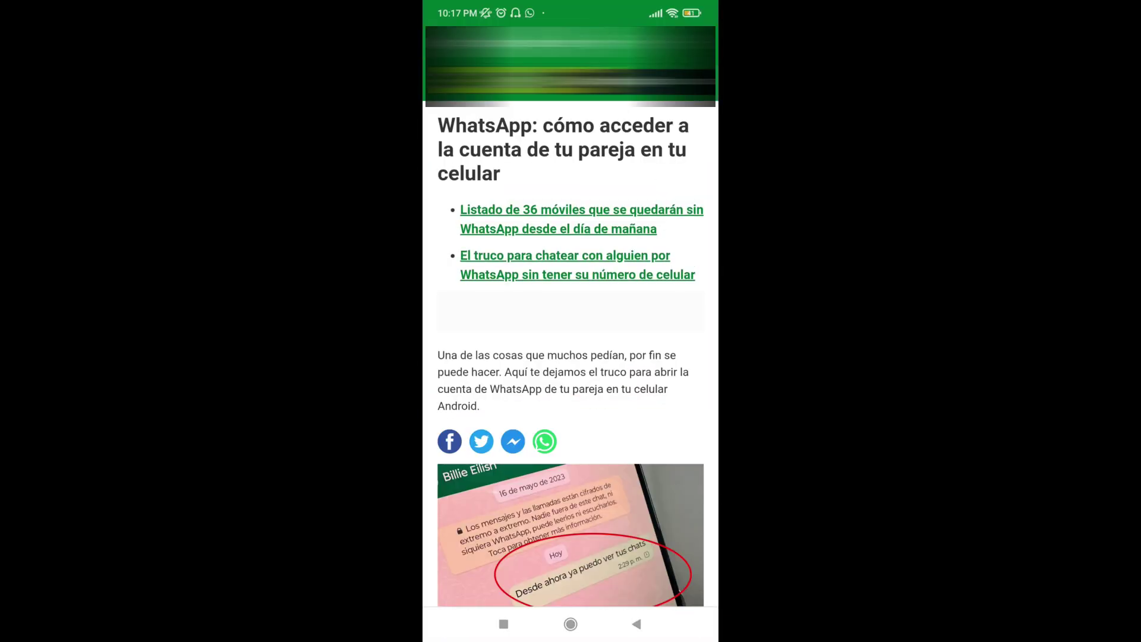
Switch the phone's Wi-Fi back to wirelless and reopen the WhatsApp article
click(571, 623)
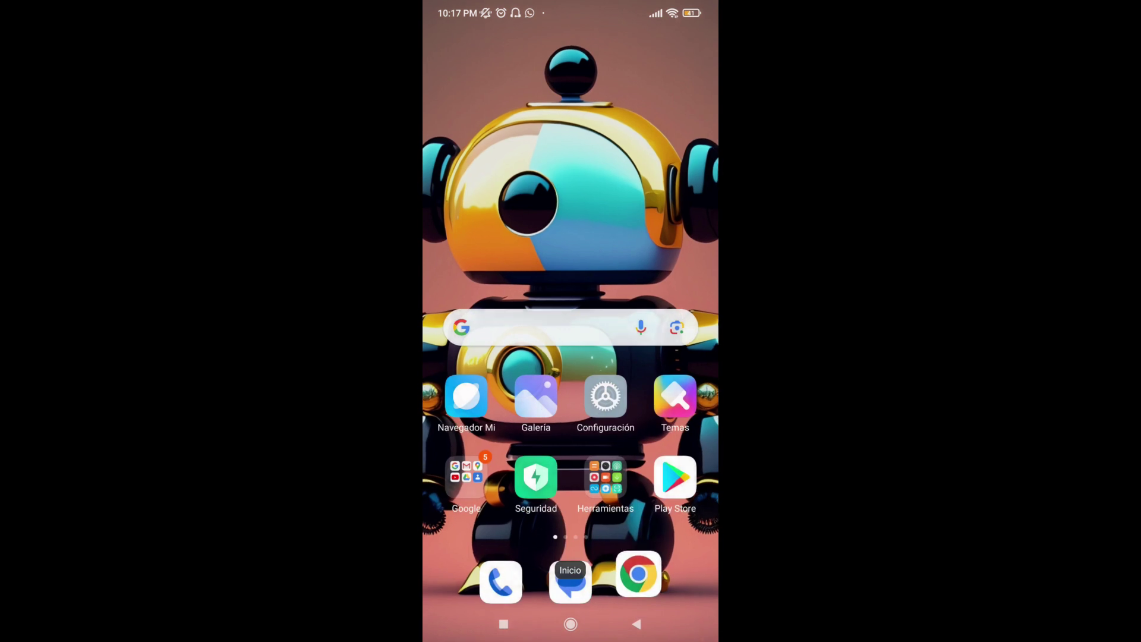
click(605, 397)
click(481, 410)
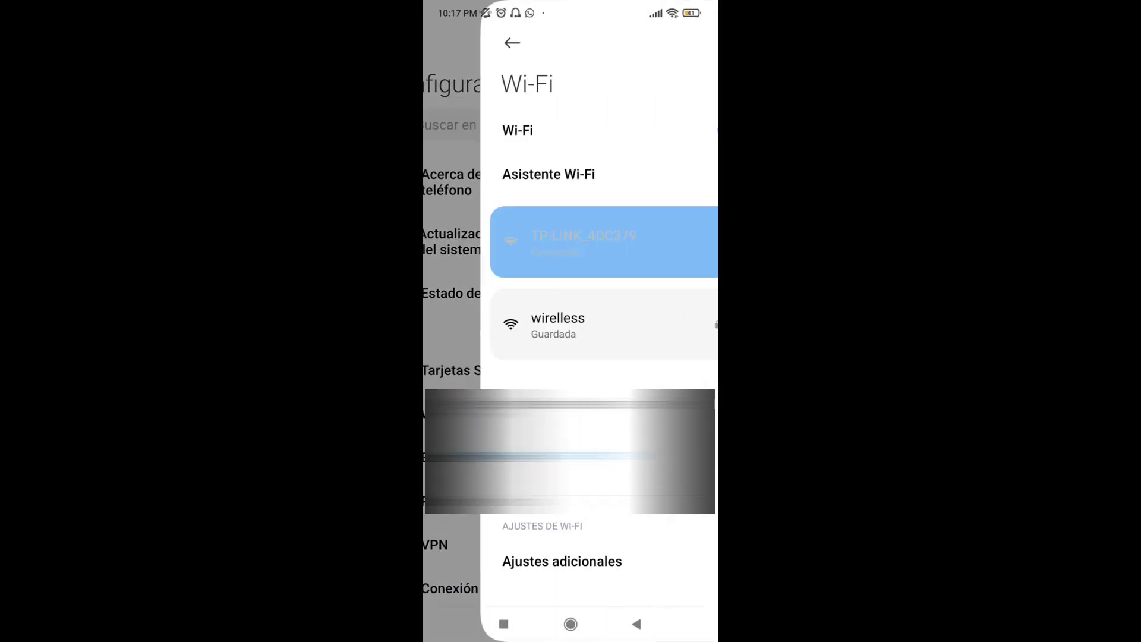
click(535, 323)
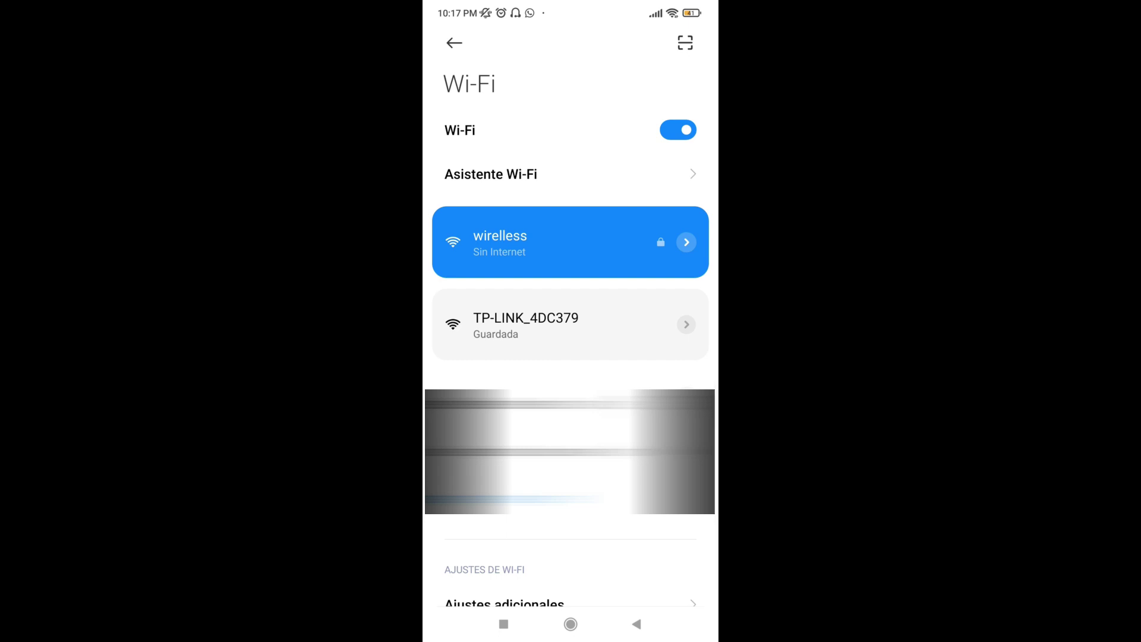
click(571, 625)
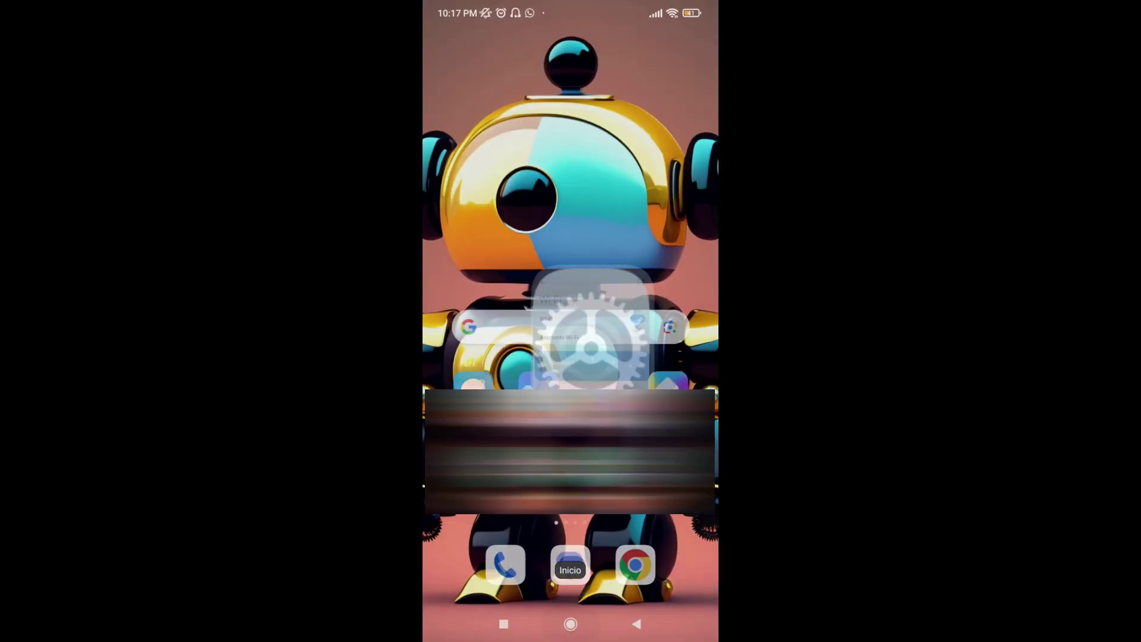
click(634, 581)
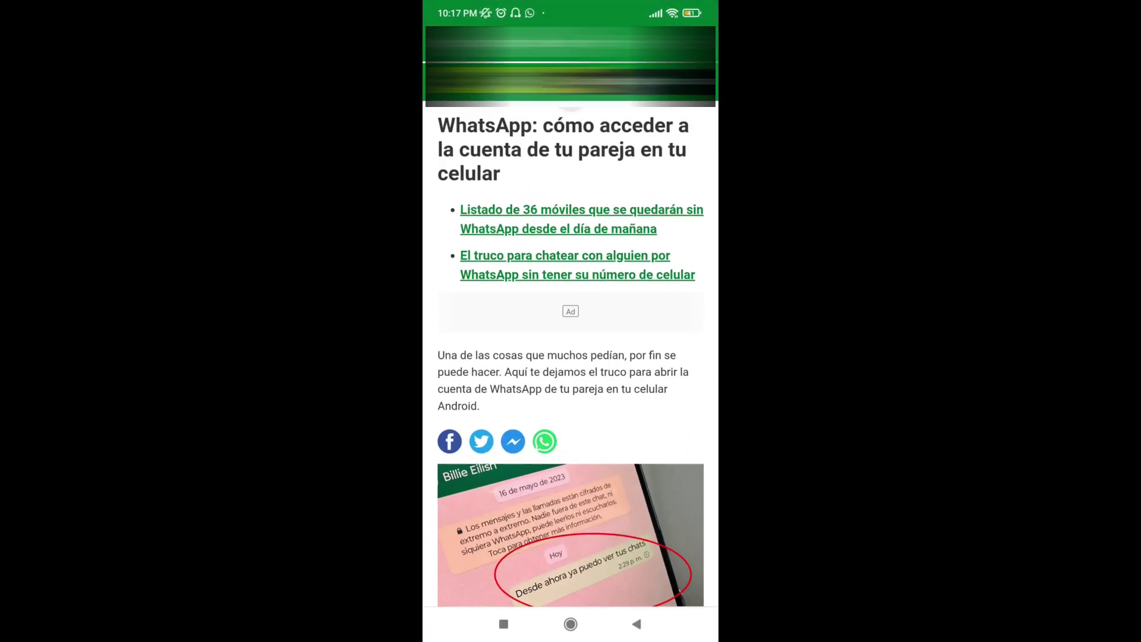